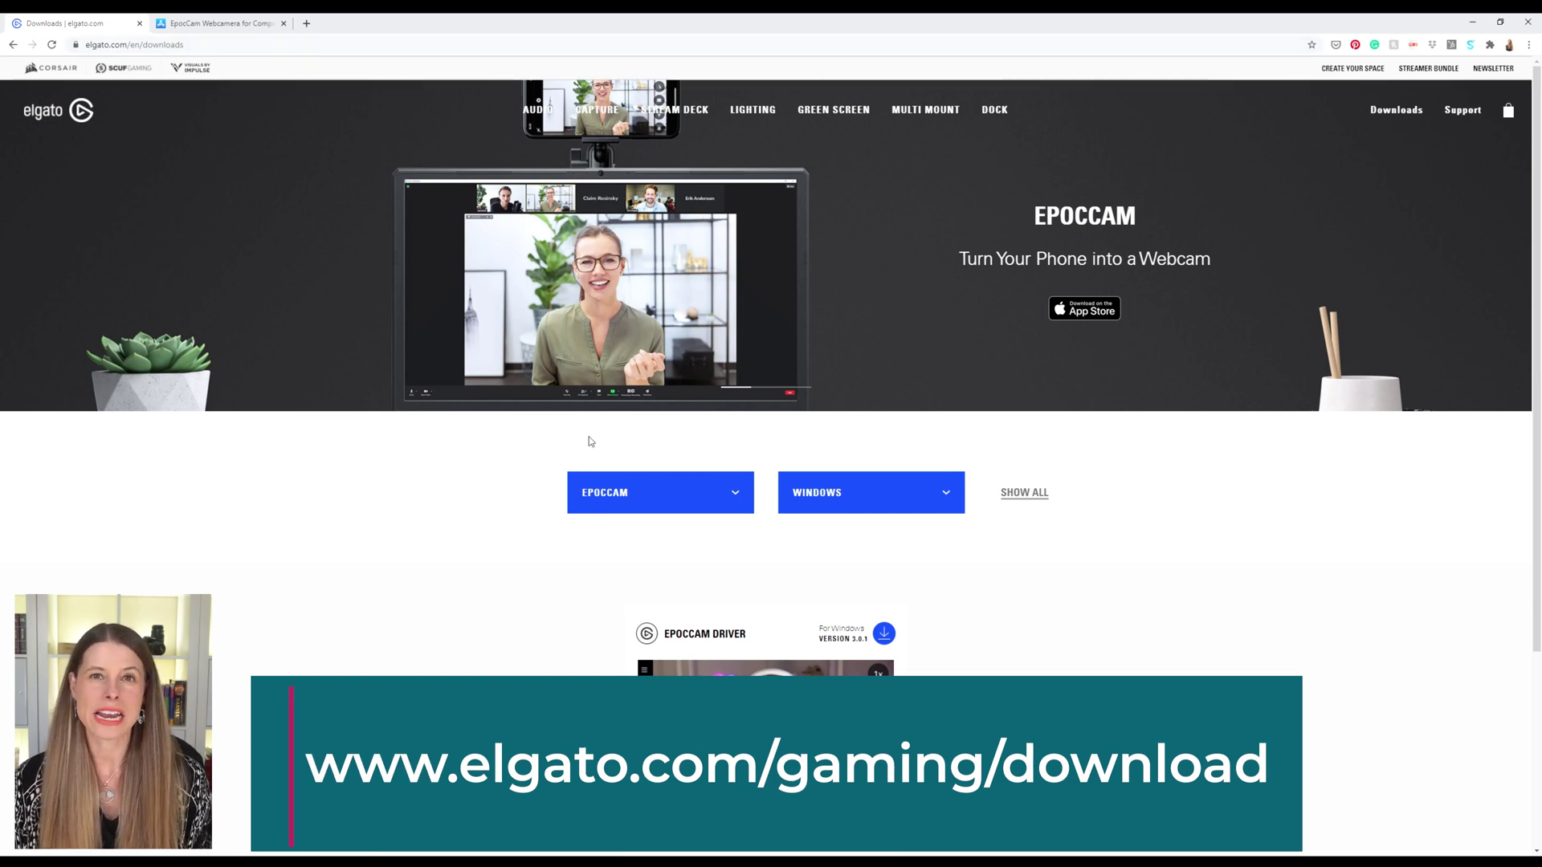
On Elgato's downloads page, pick product EPOCCAM and OS WINDOWS, and download the EpocCam Driver
{"action": "scroll", "coordinate": [727, 511], "scroll_direction": "down", "scroll_amount": 1}
{"action": "scroll", "coordinate": [905, 541], "scroll_direction": "down", "scroll_amount": 2}
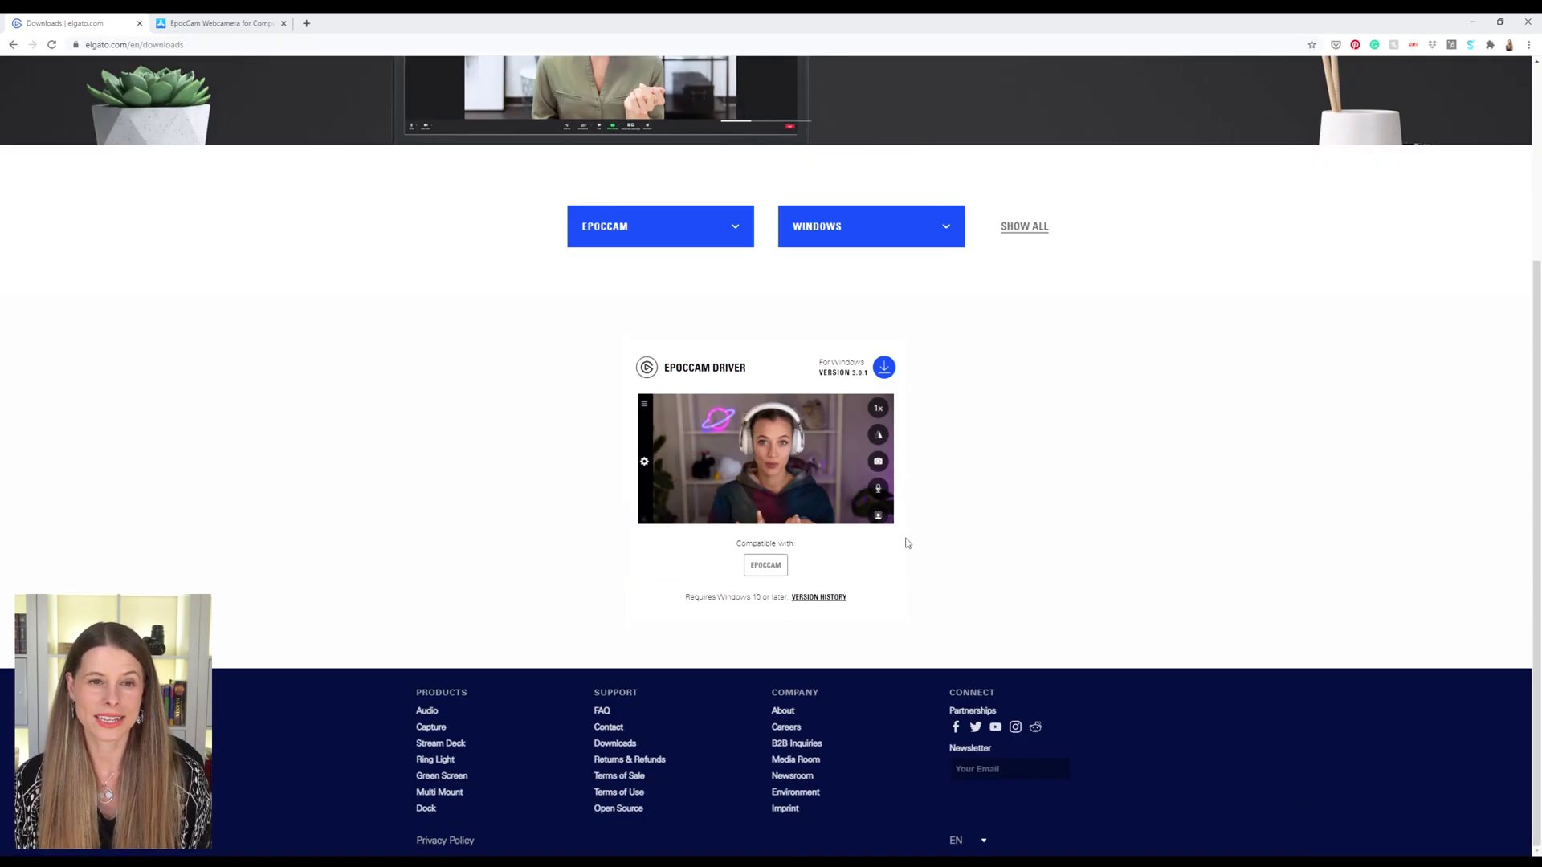
{"action": "scroll", "coordinate": [907, 543], "scroll_direction": "up", "scroll_amount": 3}
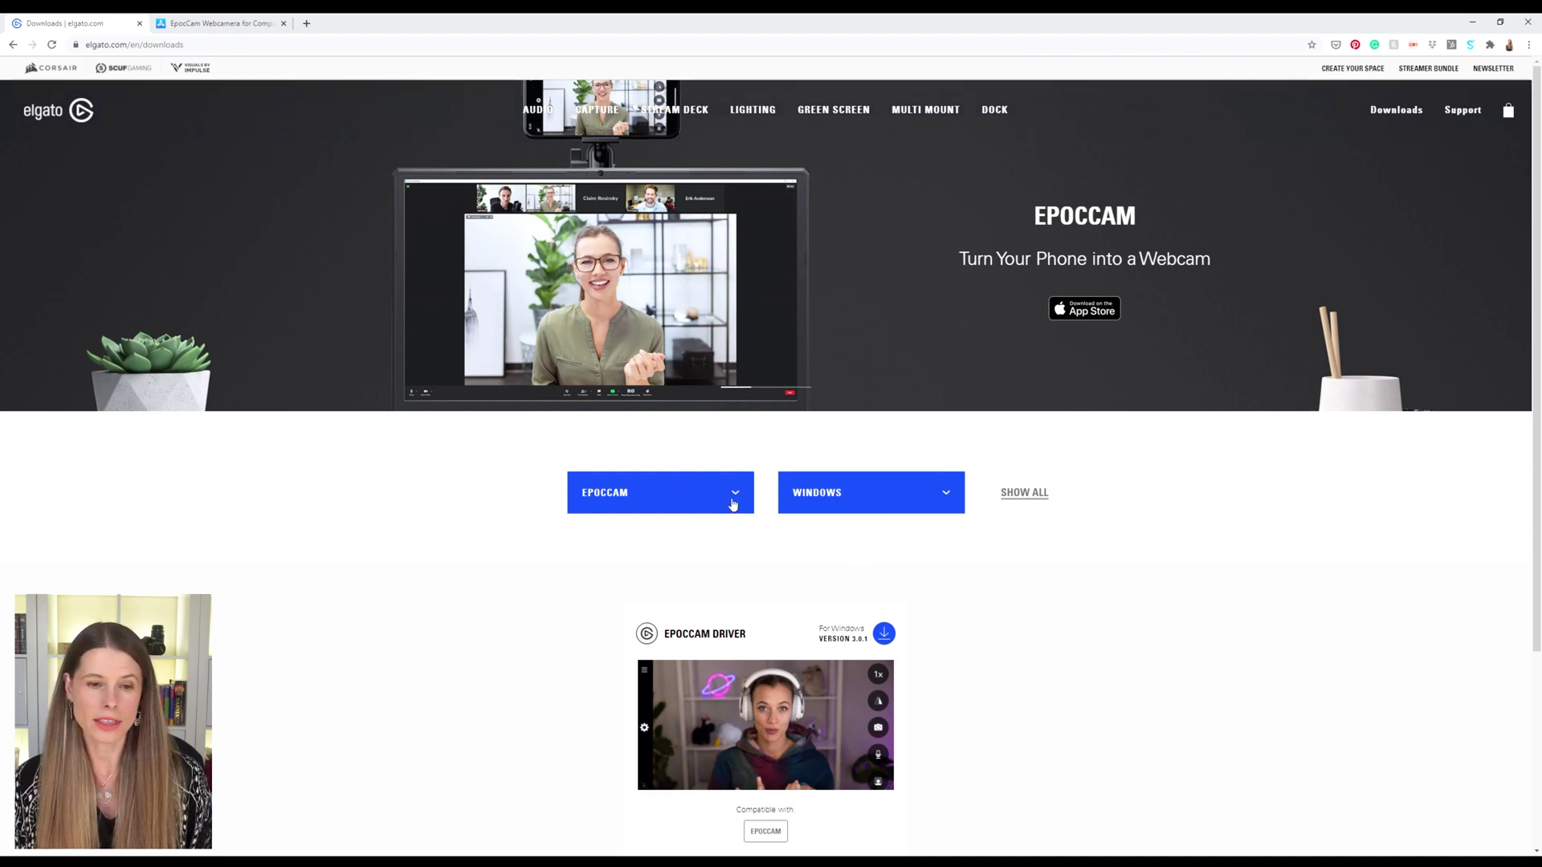
{"action": "left_click", "coordinate": [733, 498]}
{"action": "scroll", "coordinate": [693, 606], "scroll_direction": "up", "scroll_amount": 4}
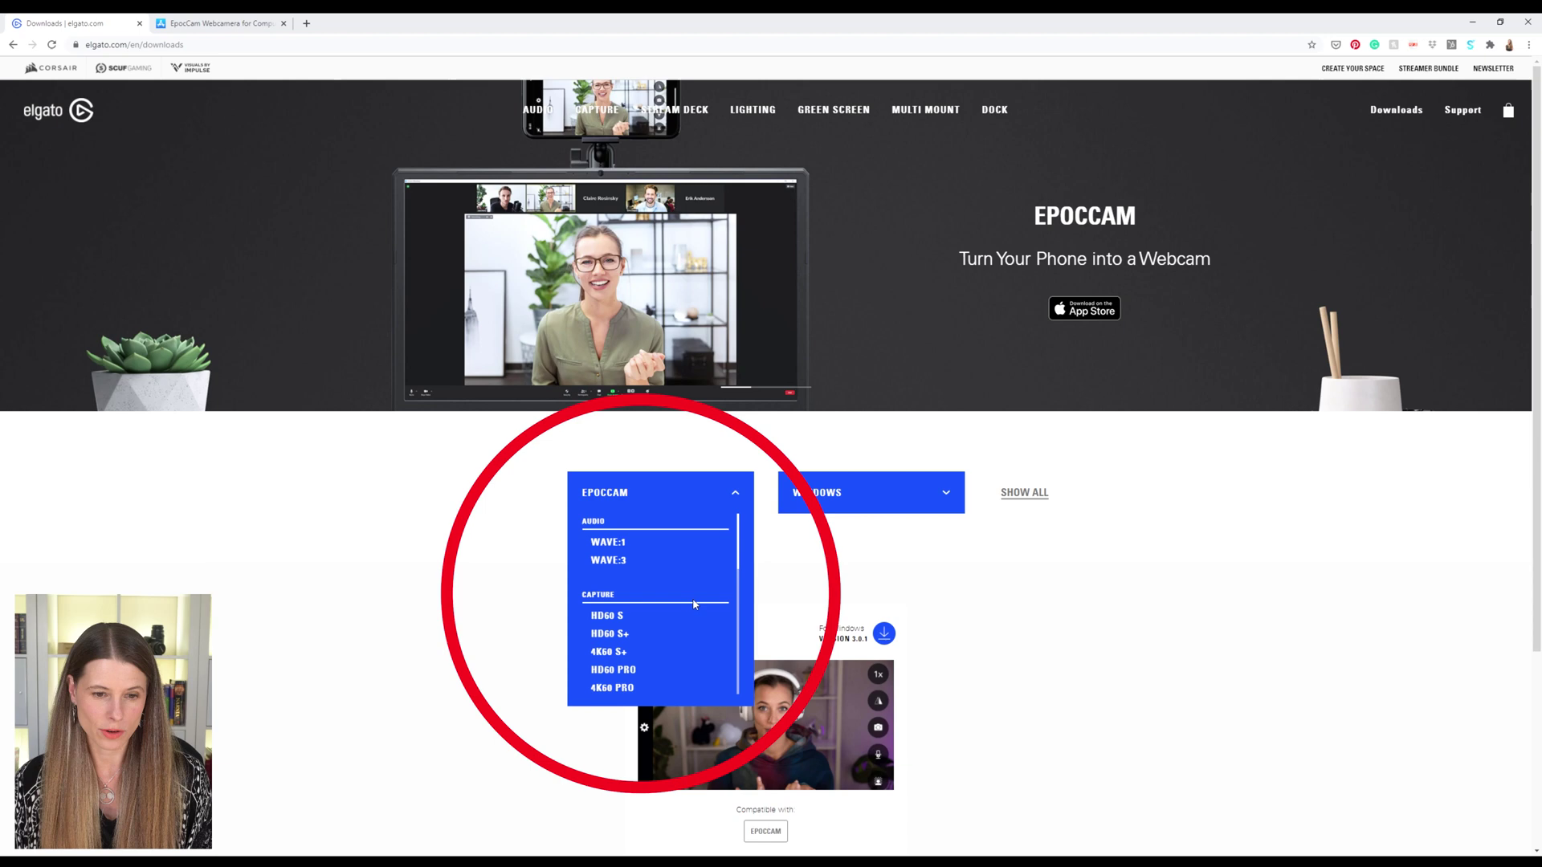
{"action": "scroll", "coordinate": [695, 604], "scroll_direction": "down", "scroll_amount": 3}
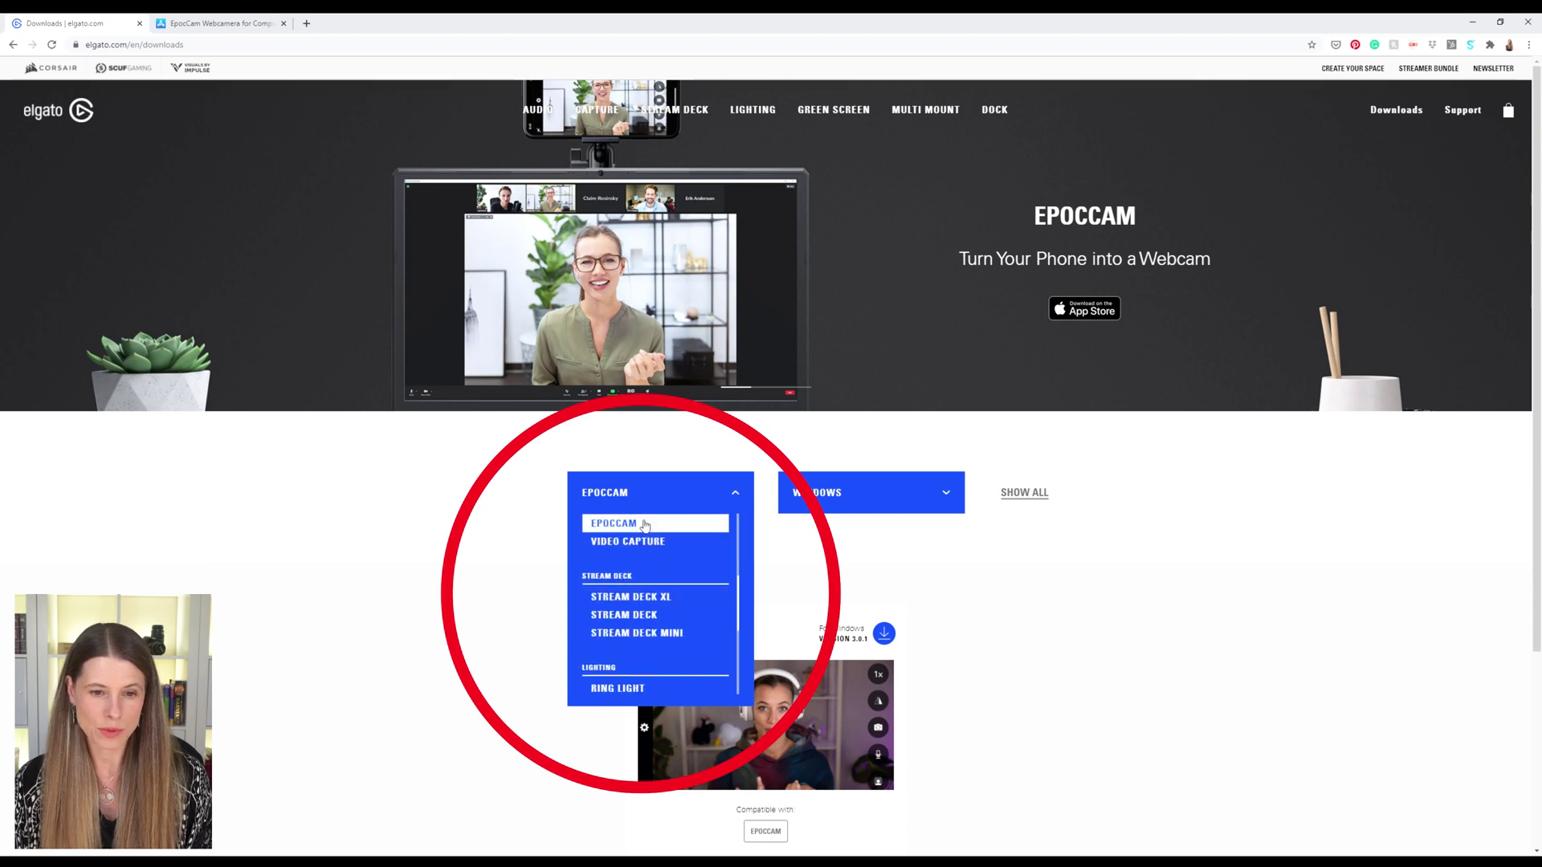
{"action": "left_click", "coordinate": [644, 524]}
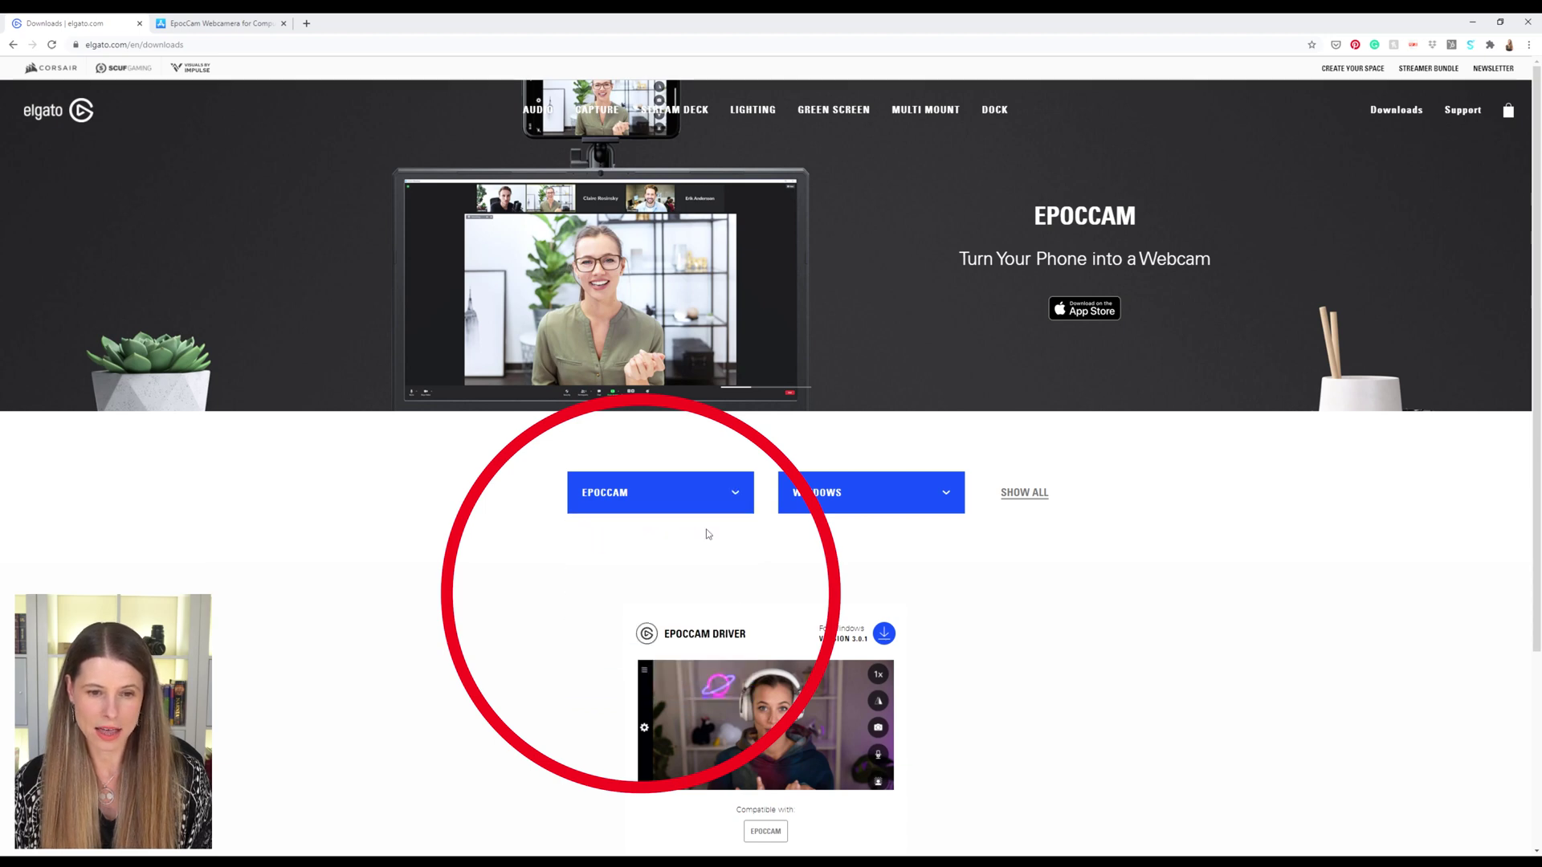
{"action": "left_click", "coordinate": [926, 502]}
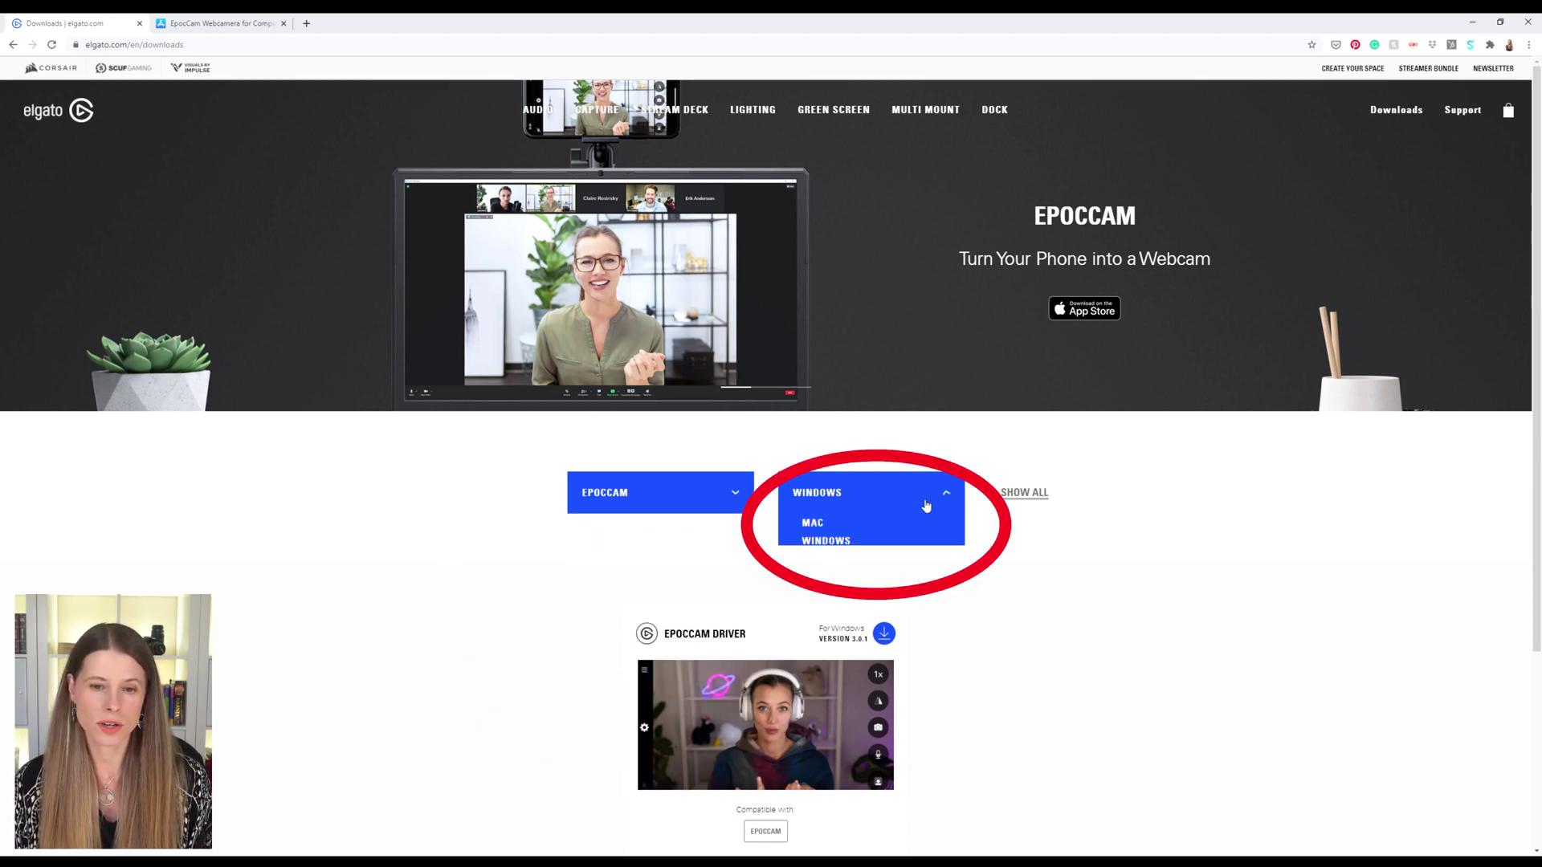
{"action": "left_click", "coordinate": [869, 549]}
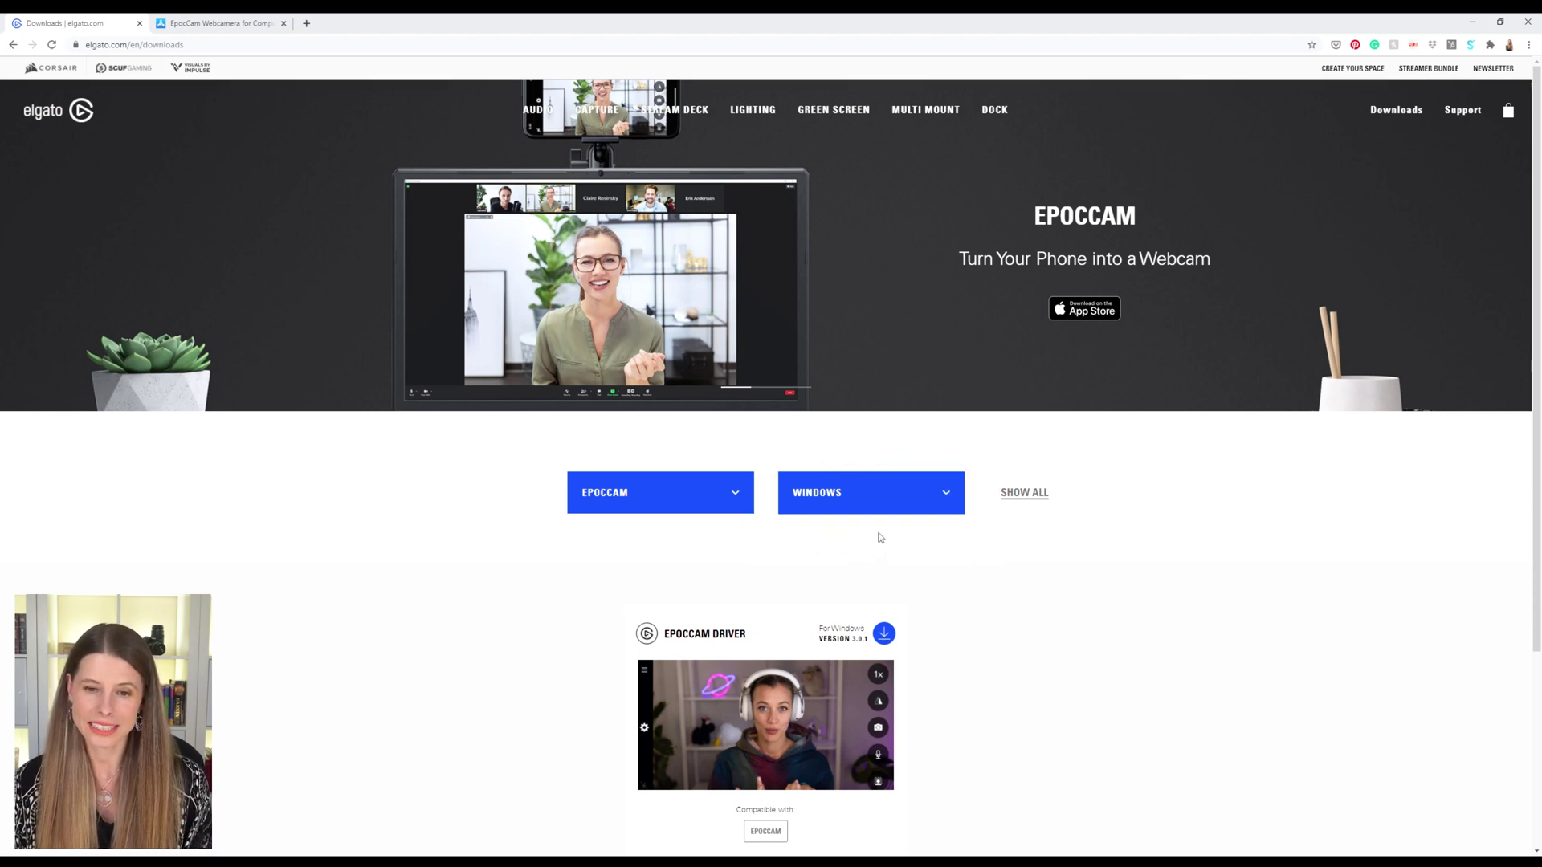
{"action": "left_click", "coordinate": [890, 635]}
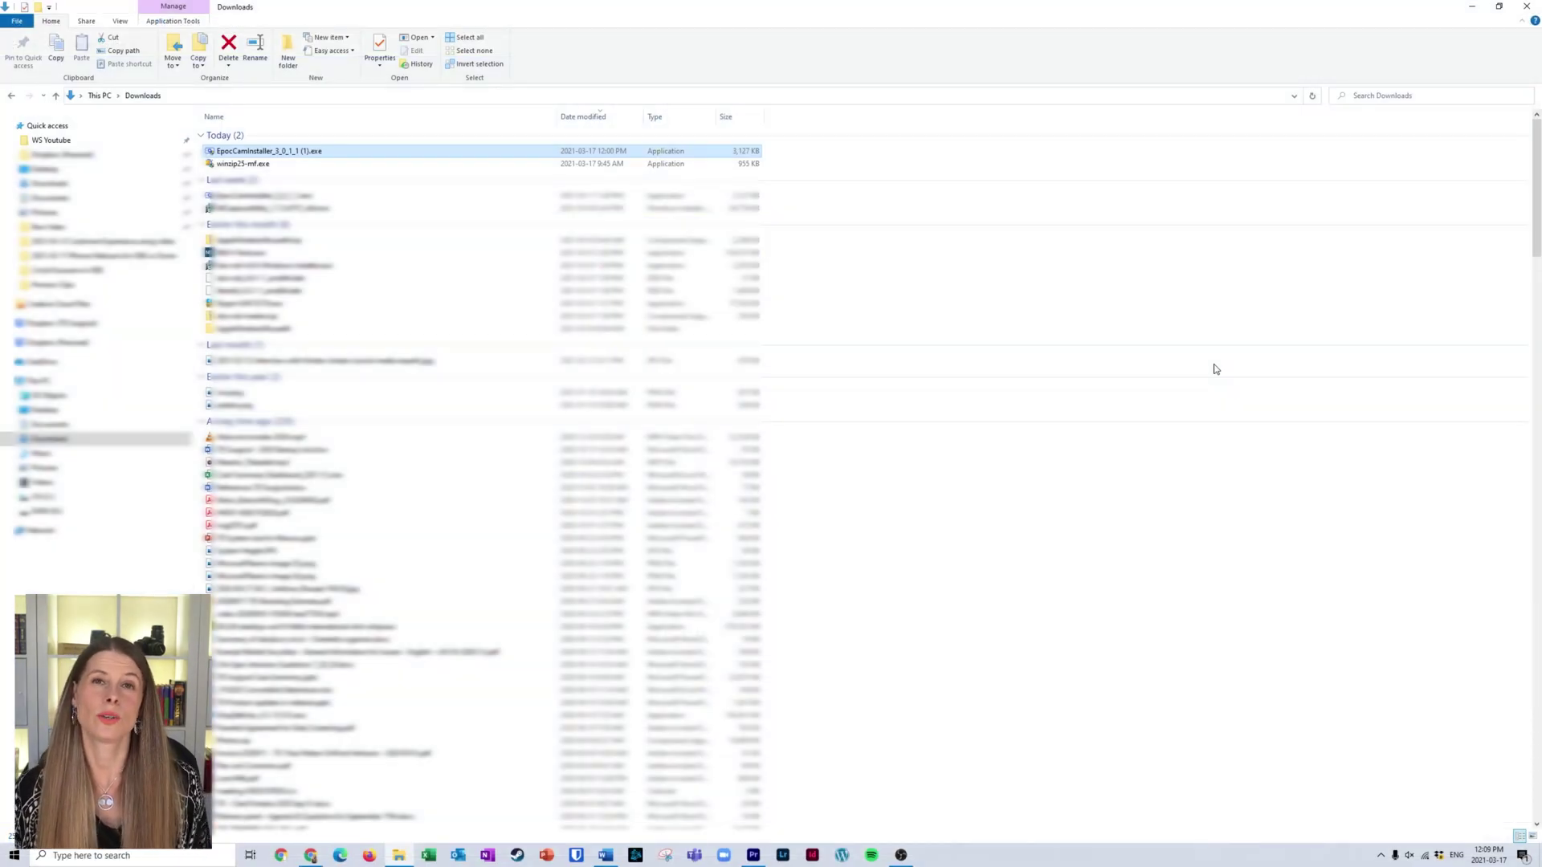
Run EpocCamInstaller_3_0_1_1, accept the licence, and install EpocCam drivers 3.0.1 into the default folder
{"action": "double_click", "coordinate": [290, 156]}
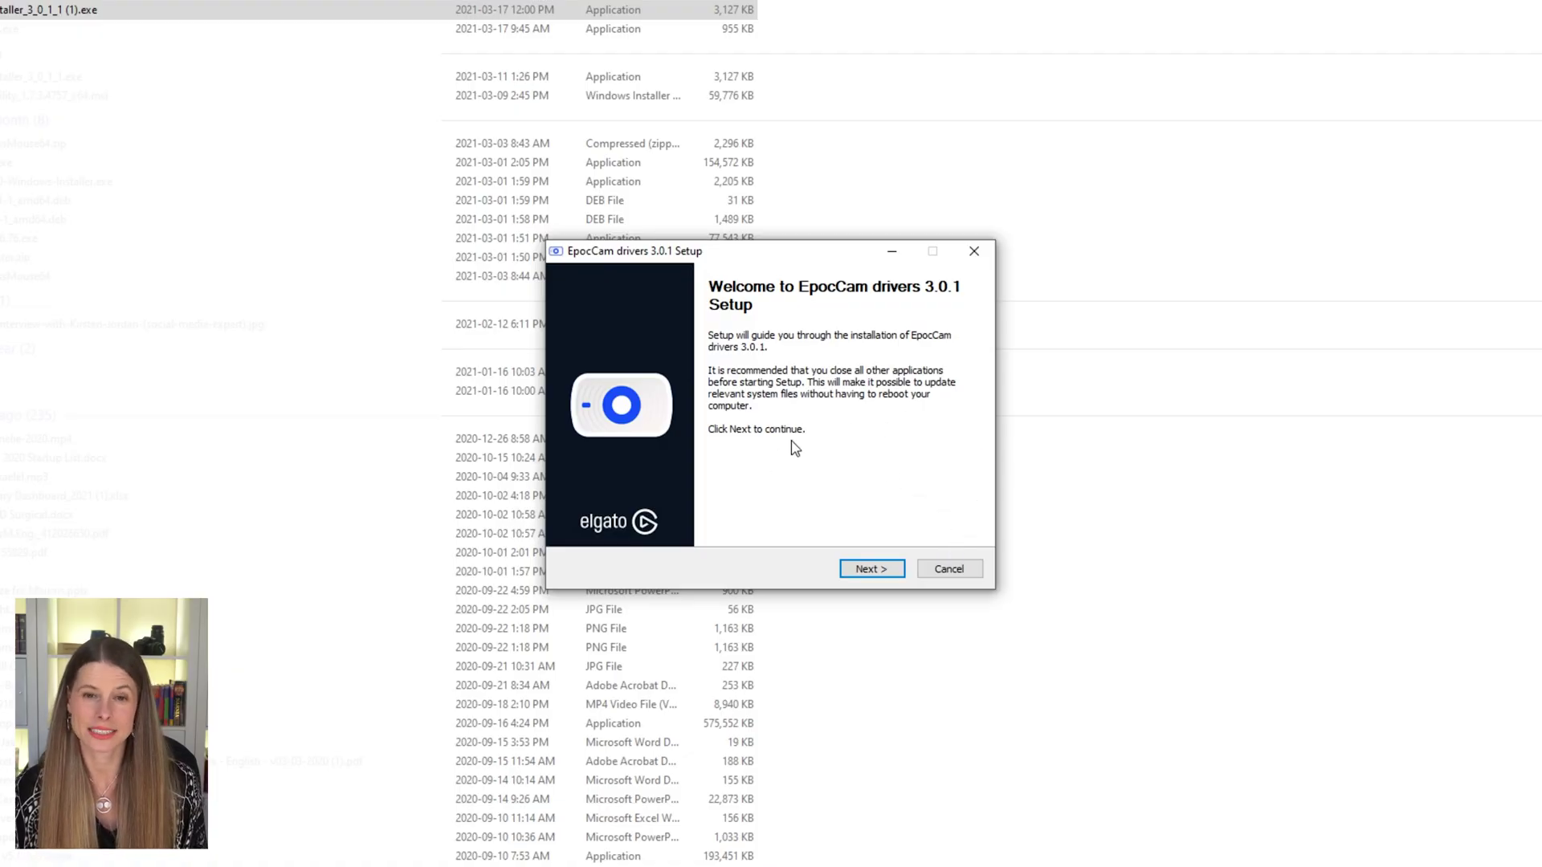
{"action": "left_click", "coordinate": [874, 567]}
{"action": "left_click_drag", "start_coordinate": [969, 386], "coordinate": [967, 490]}
{"action": "left_click", "coordinate": [873, 569]}
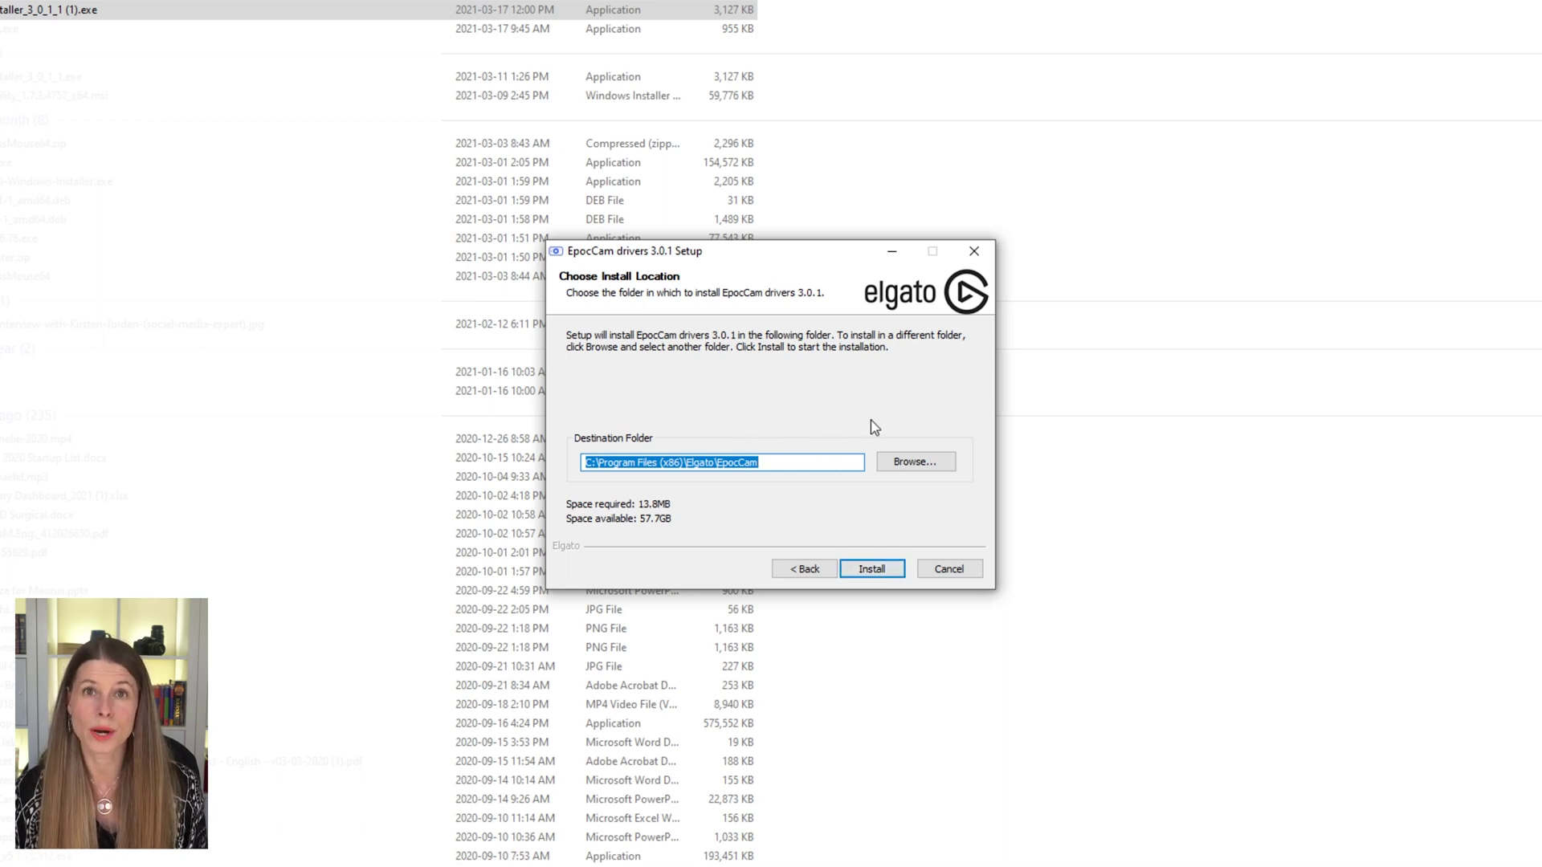
{"action": "left_click", "coordinate": [875, 571]}
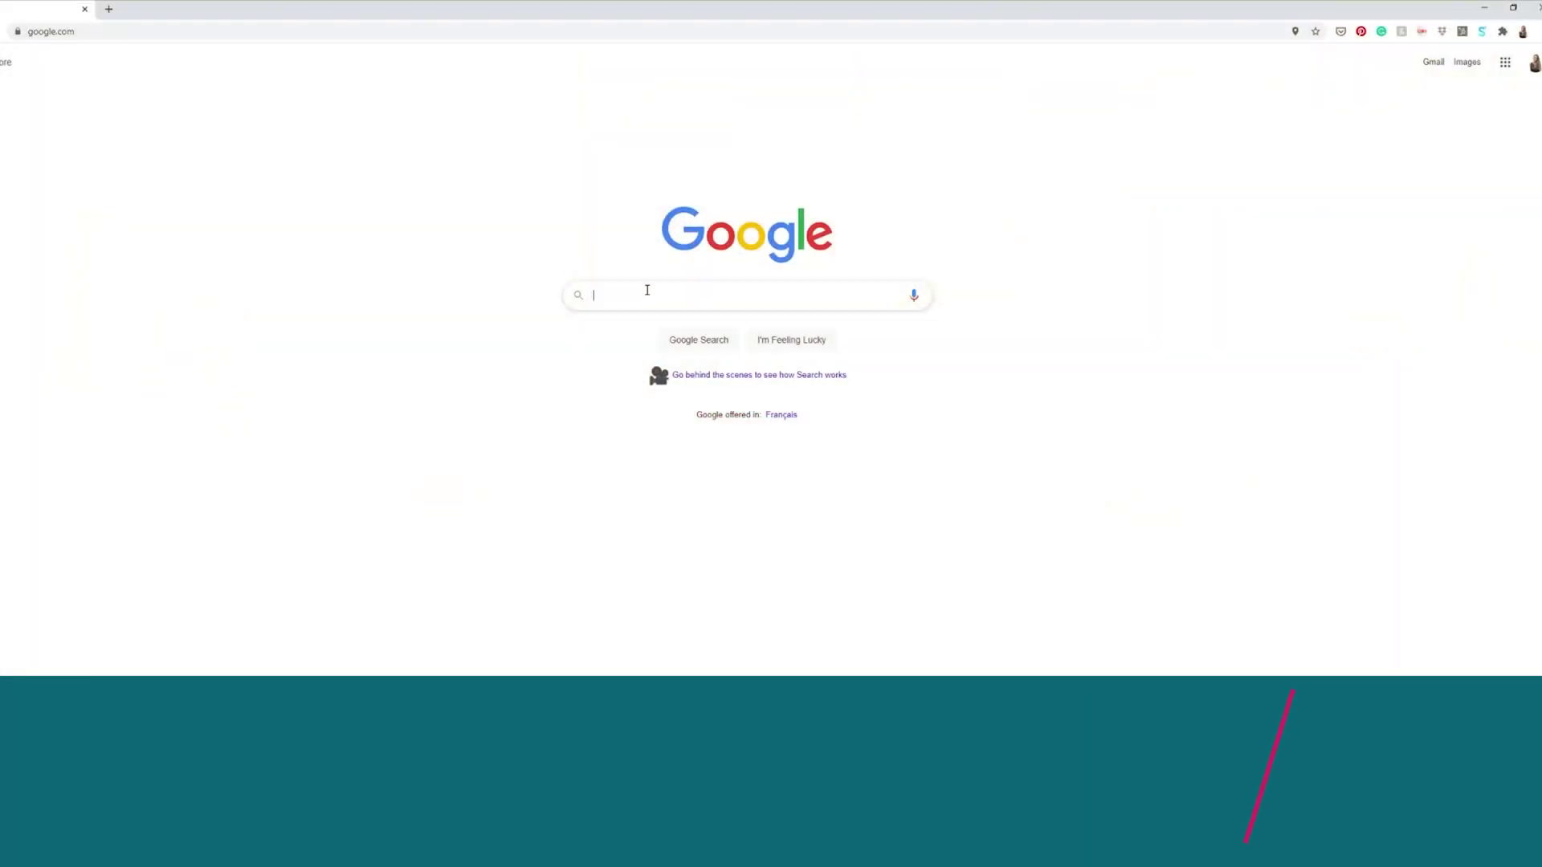
Save the 'iTunes for Windows 10 (64-bit)' installer from Apple's support page into Downloads
{"action": "left_click", "coordinate": [683, 321]}
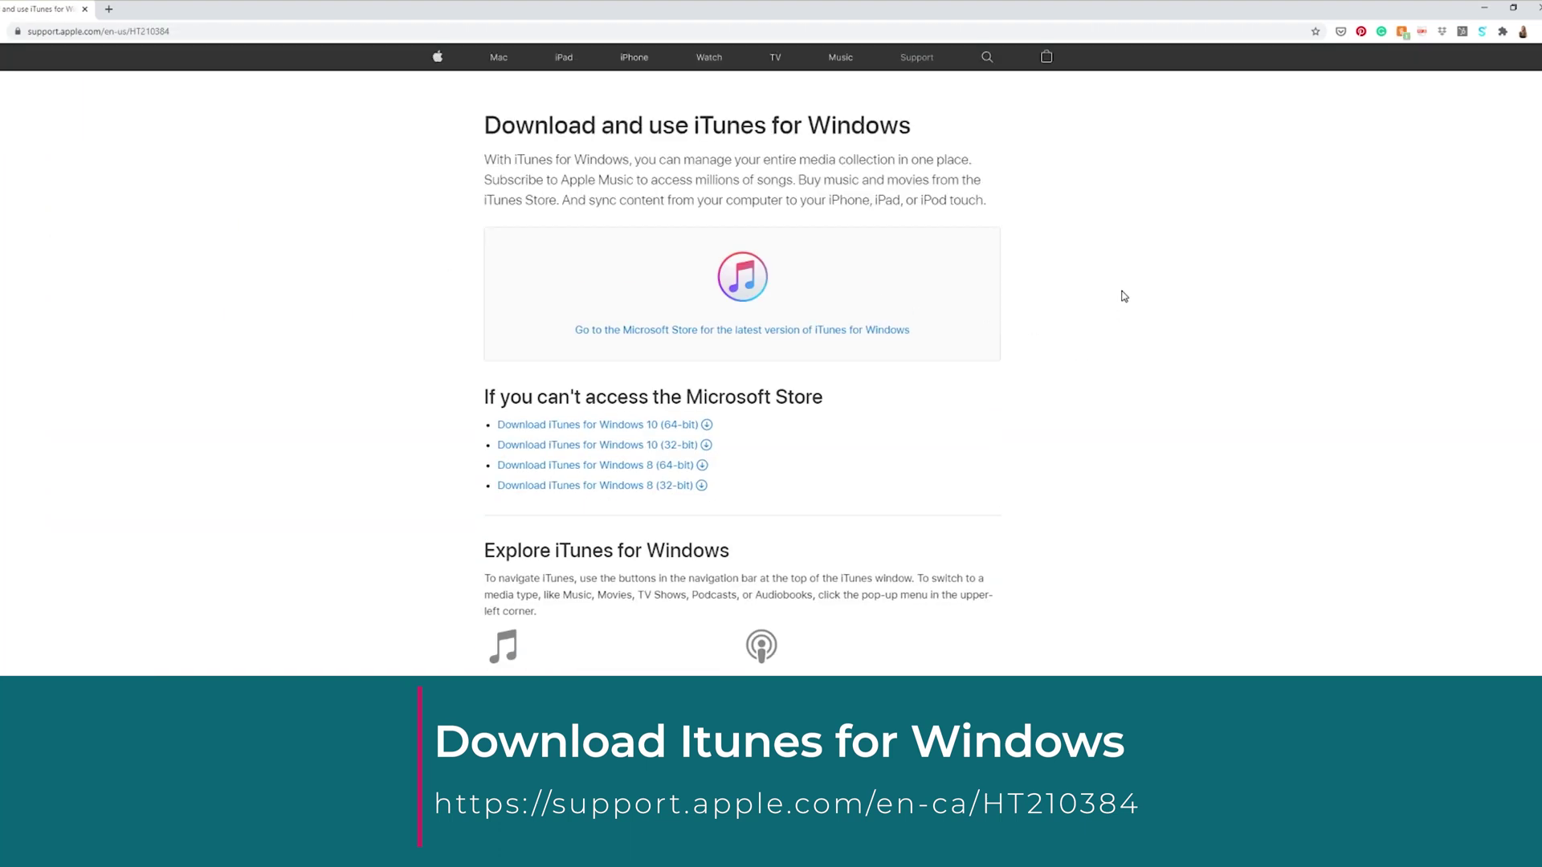
{"action": "left_click", "coordinate": [633, 426]}
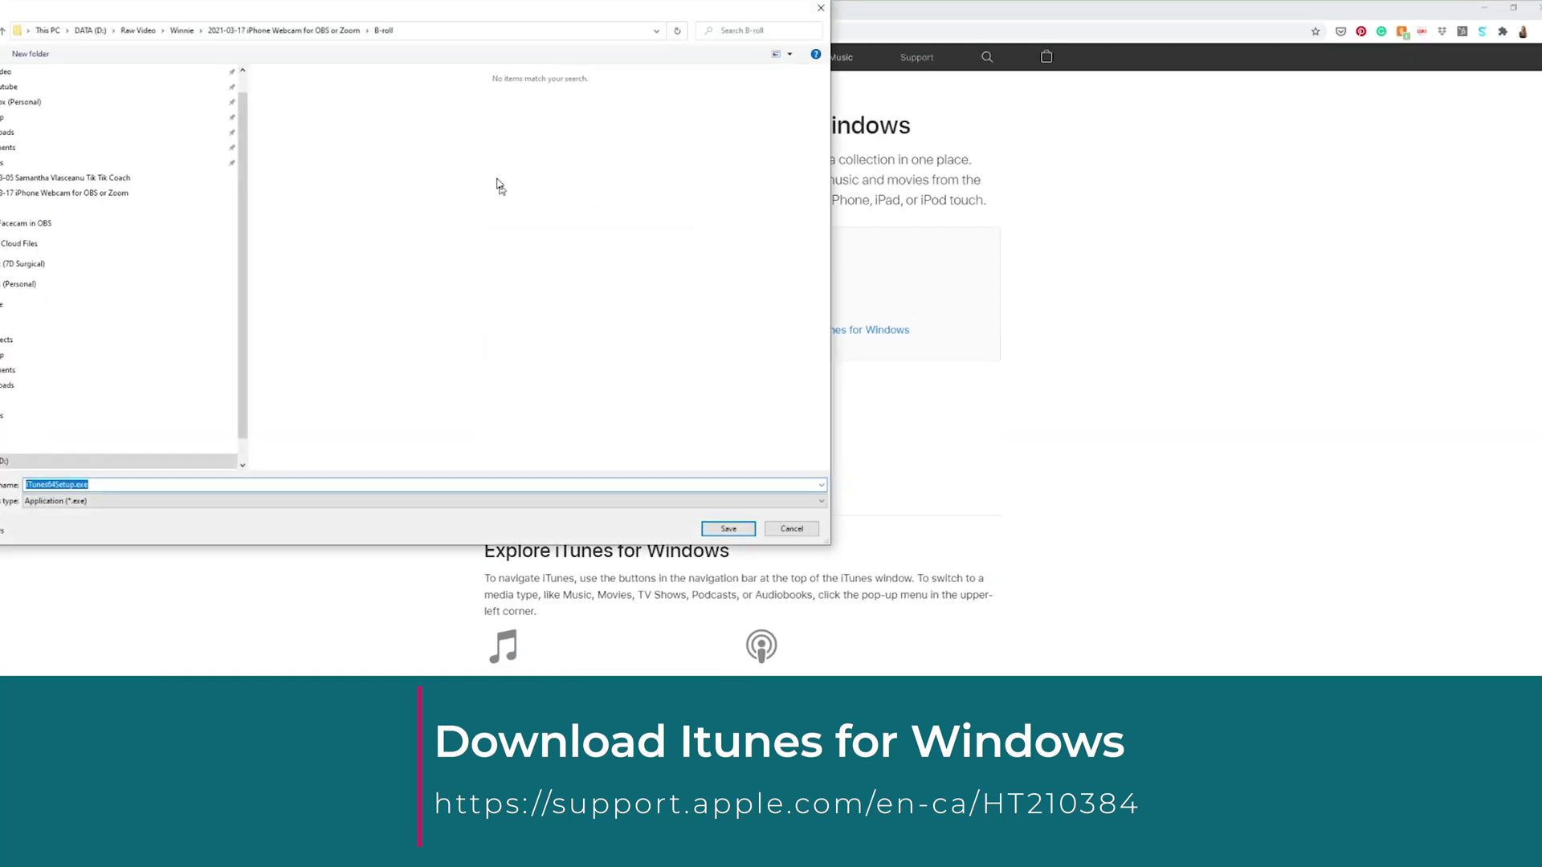
{"action": "left_click", "coordinate": [97, 132]}
{"action": "left_click", "coordinate": [729, 528]}
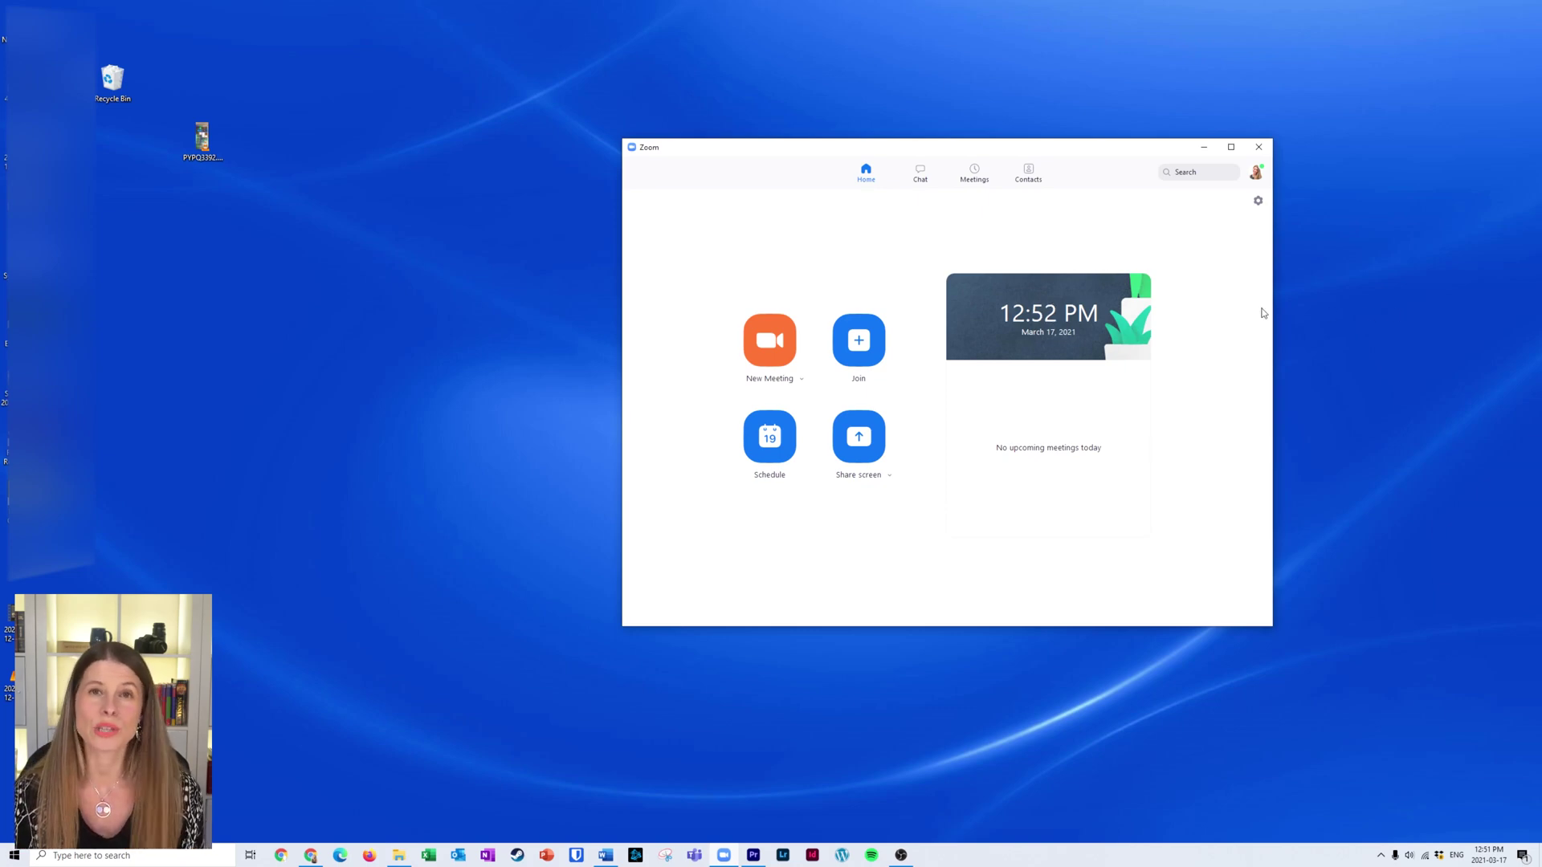
Start a new Zoom meeting on computer audio and open Video Settings from the Start Video menu
{"action": "left_click", "coordinate": [787, 349]}
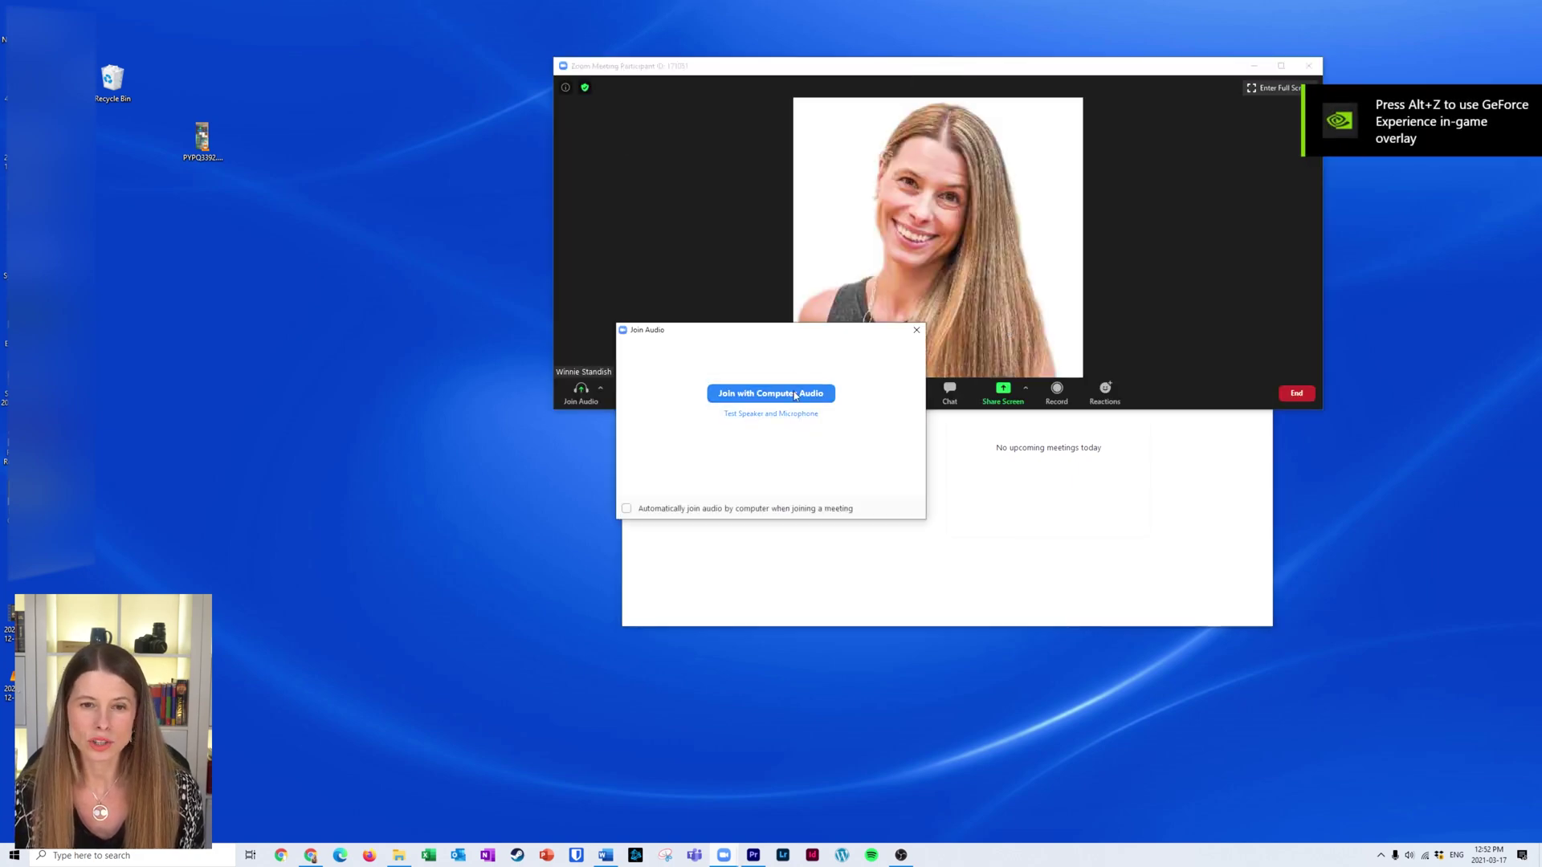
{"action": "left_click", "coordinate": [795, 395]}
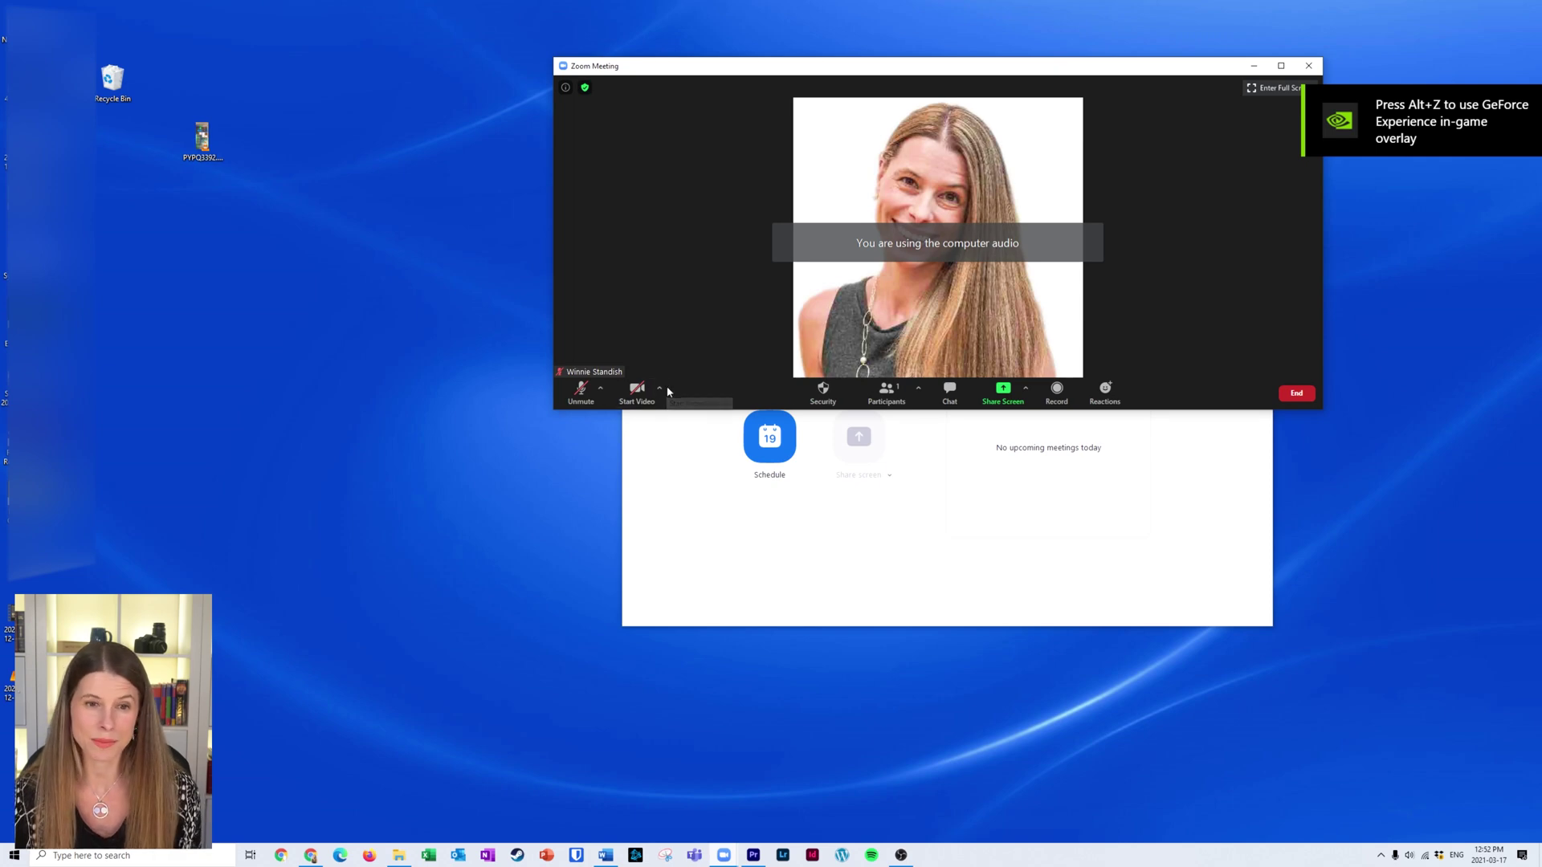
{"action": "left_click", "coordinate": [660, 390]}
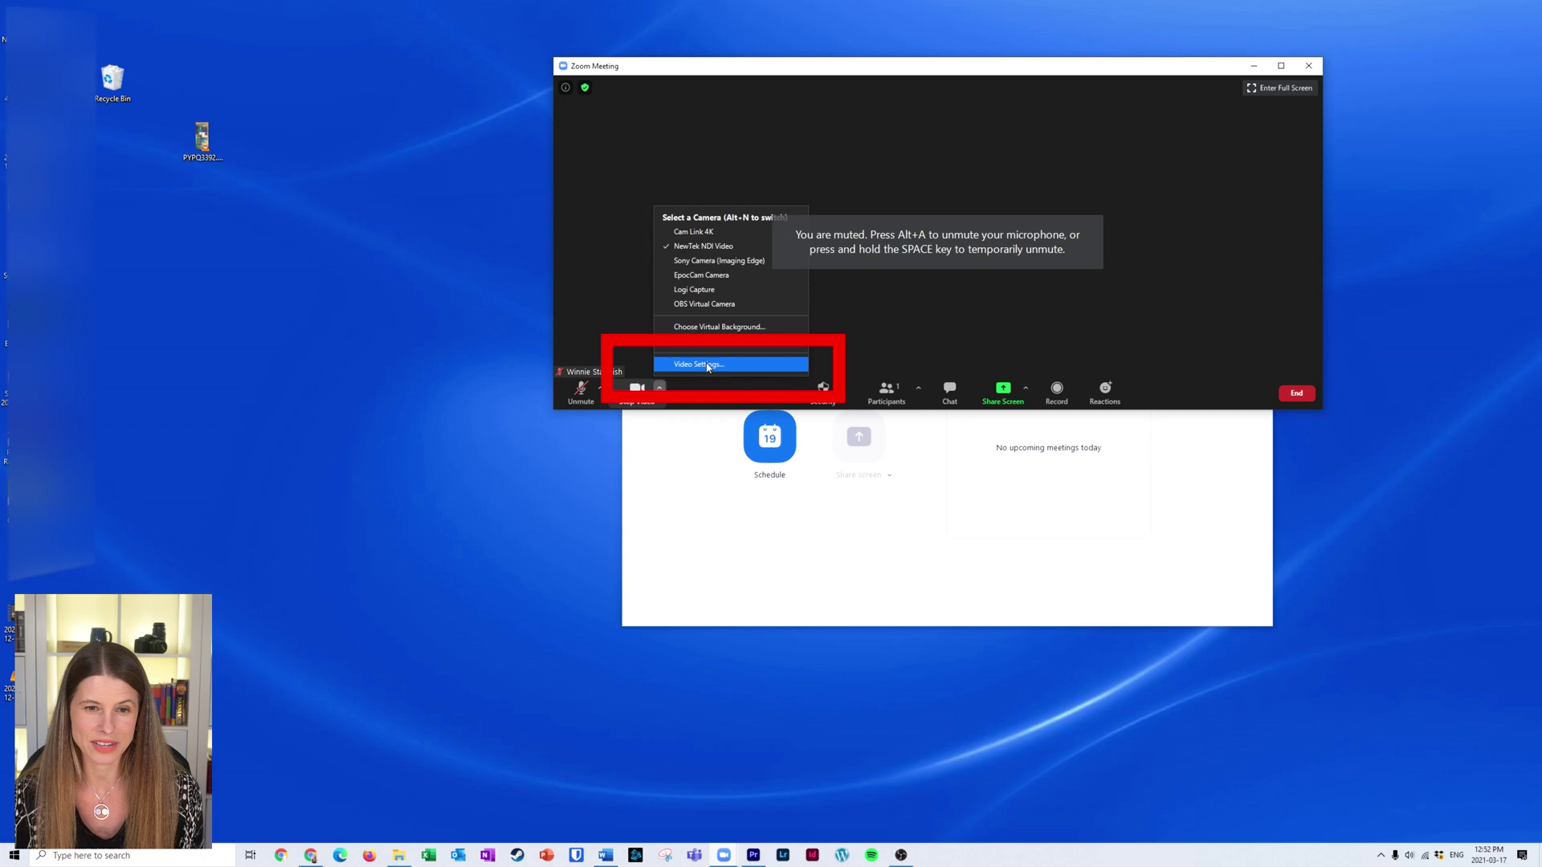
{"action": "left_click", "coordinate": [708, 365]}
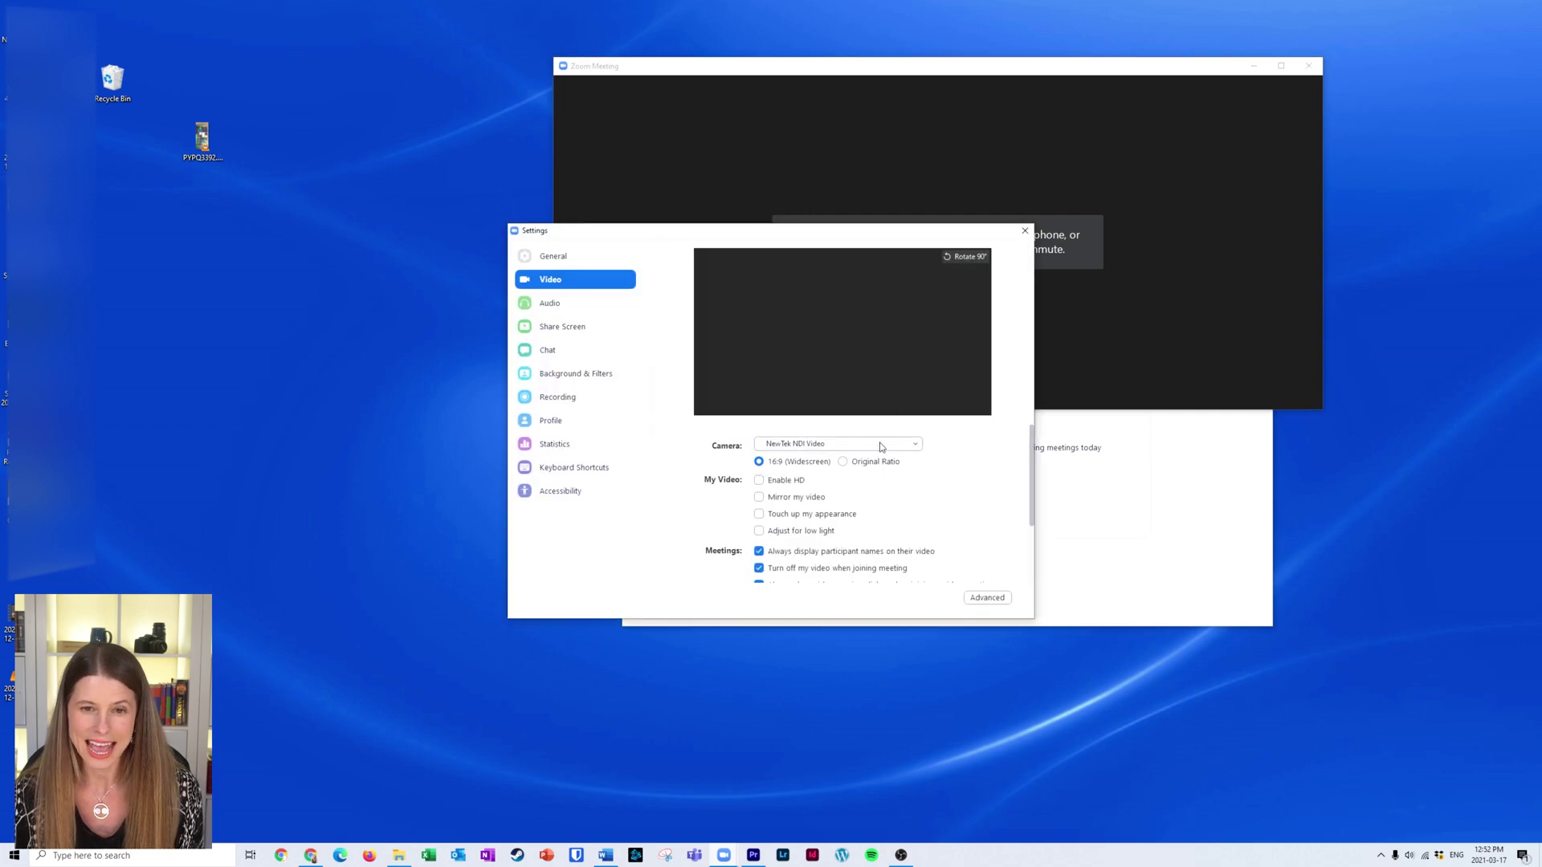
Switch Zoom's camera from NewTek NDI Video to EpocCam Camera
{"action": "left_click", "coordinate": [856, 452]}
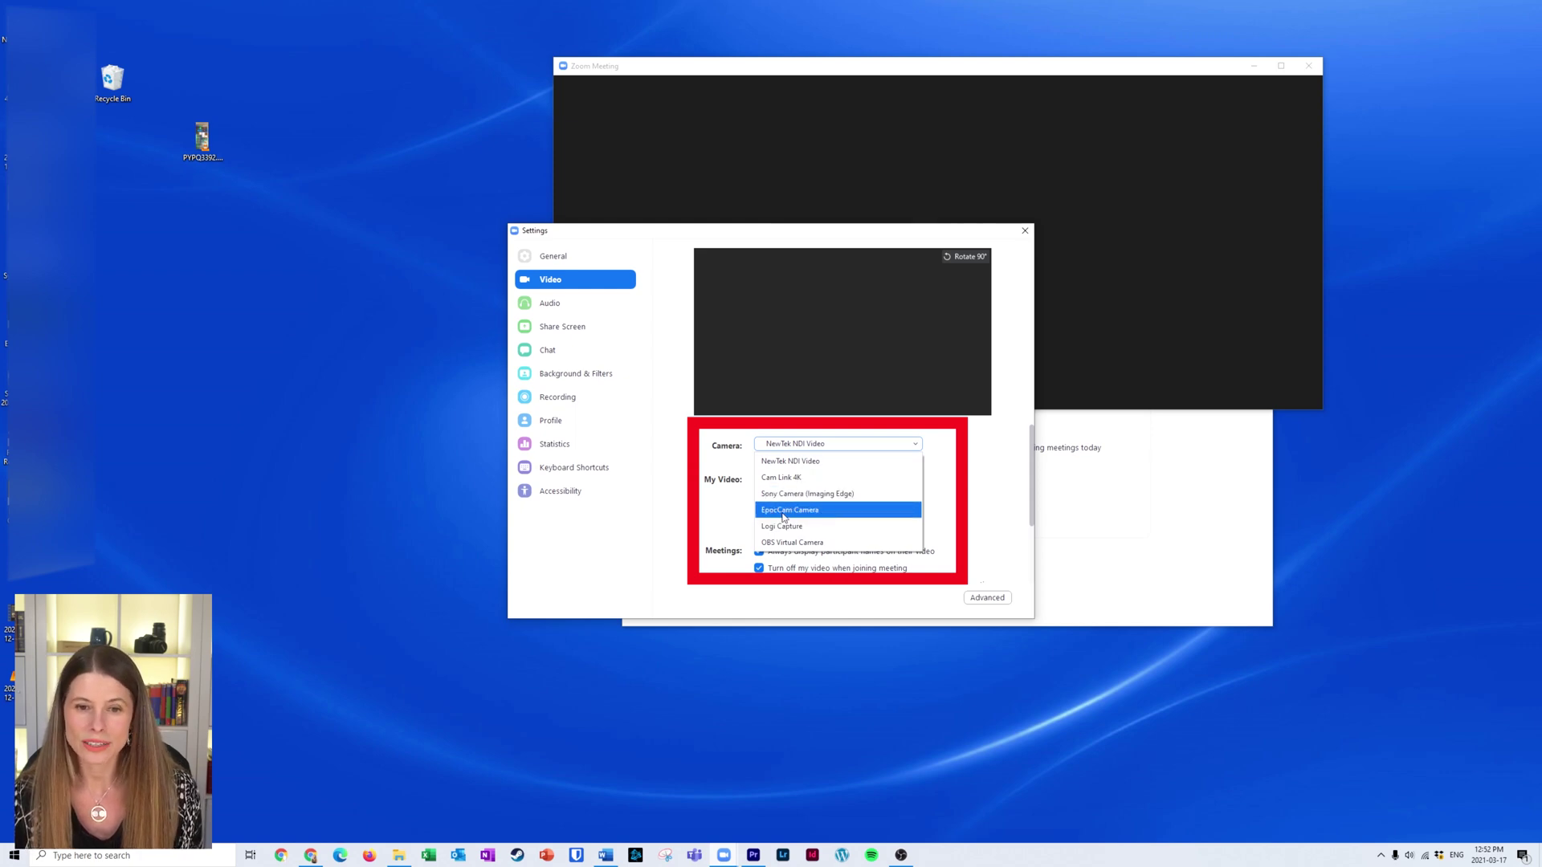
{"action": "left_click", "coordinate": [823, 512]}
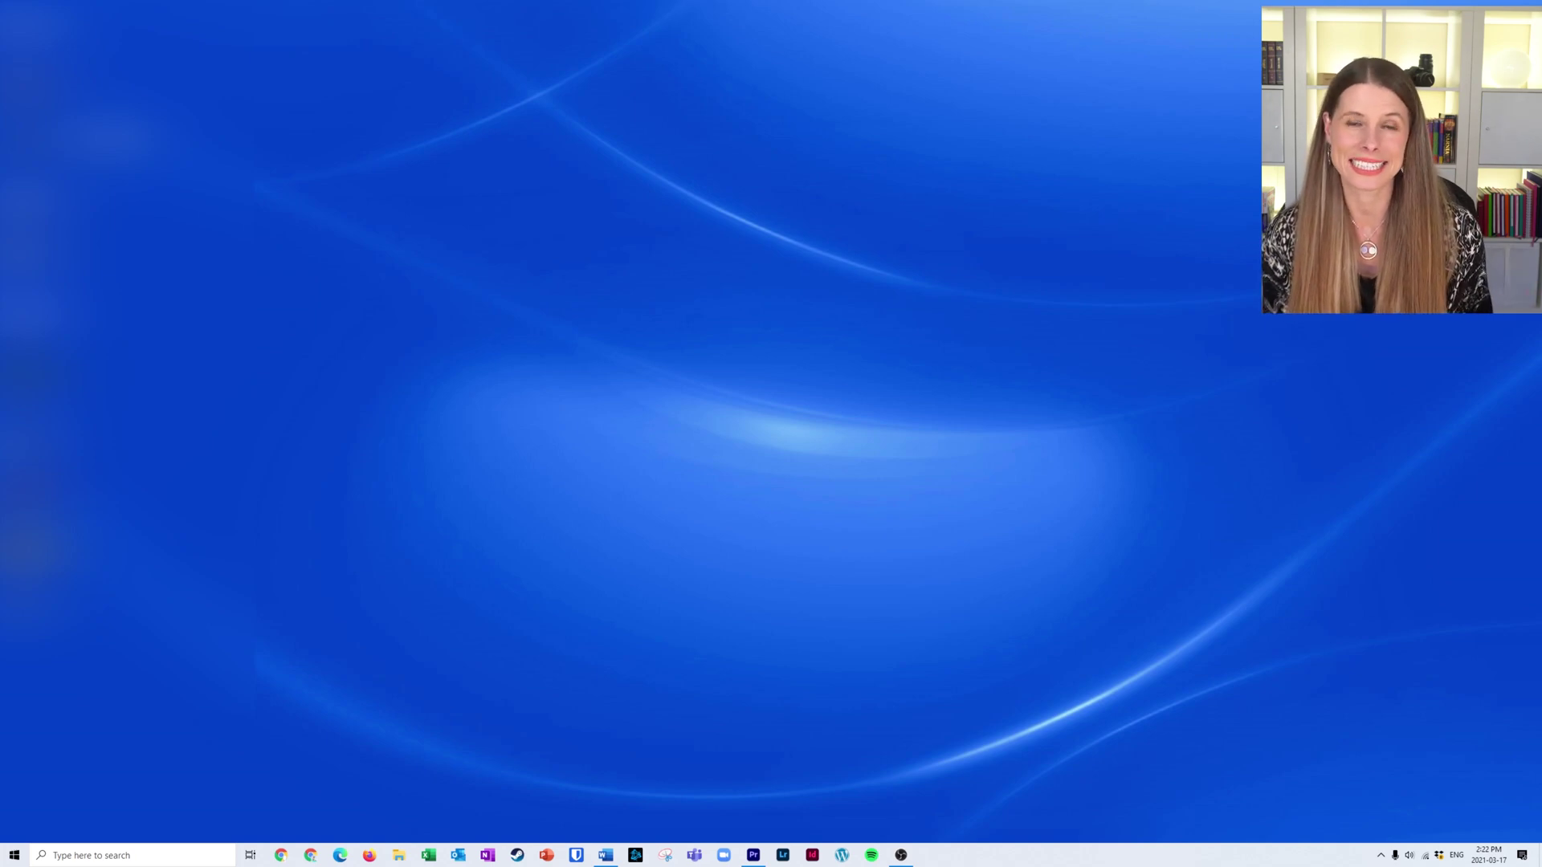
Add a new Video Capture Device source under Sources, keeping its default name
{"action": "left_click", "coordinate": [900, 854]}
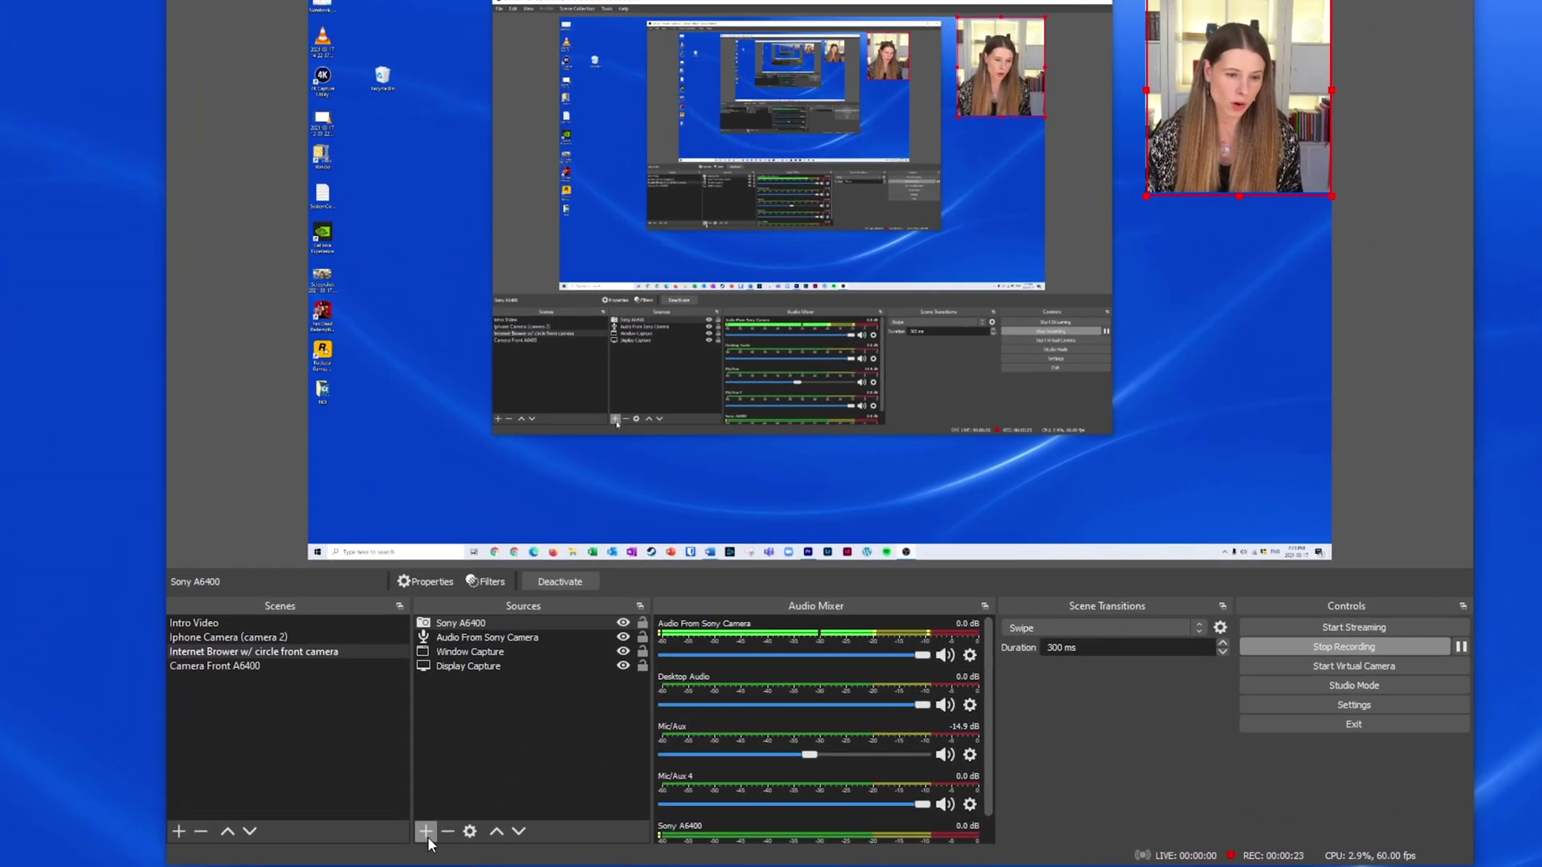
{"action": "left_click", "coordinate": [430, 812]}
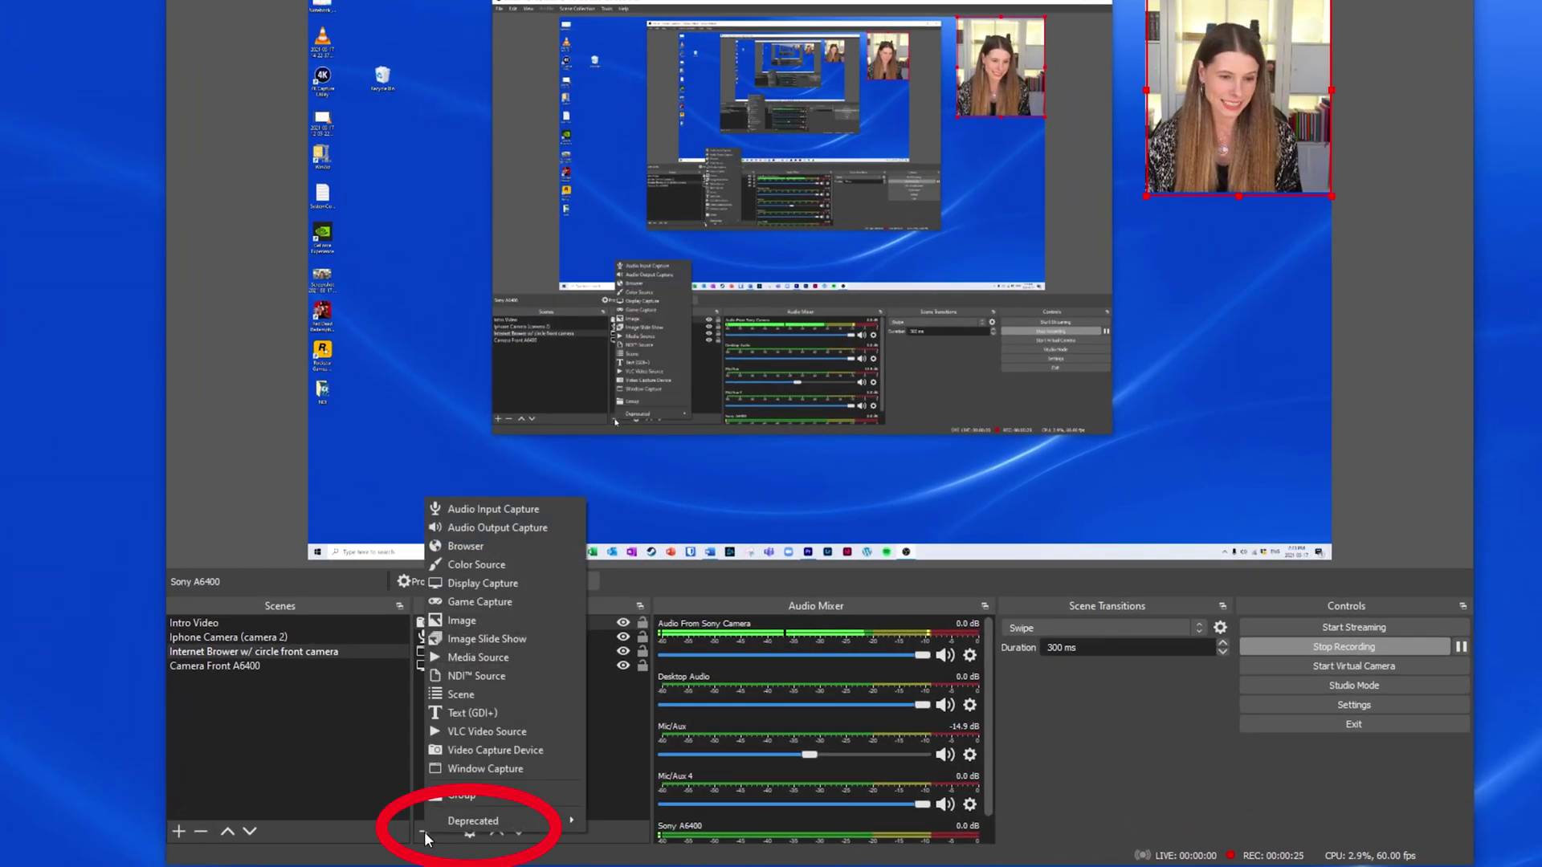
{"action": "left_click", "coordinate": [537, 752]}
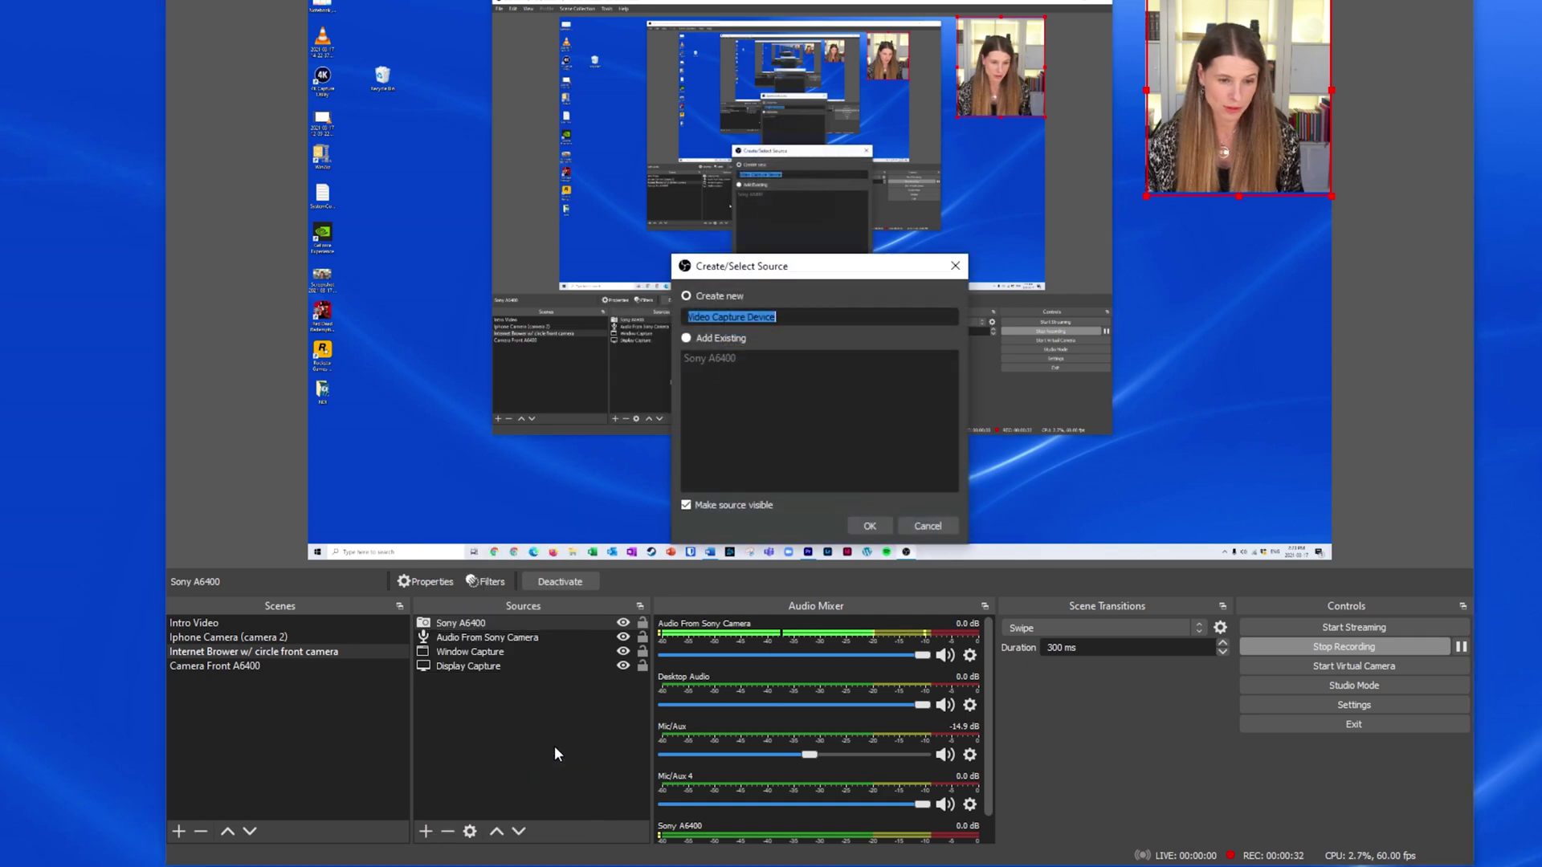
{"action": "left_click", "coordinate": [870, 524]}
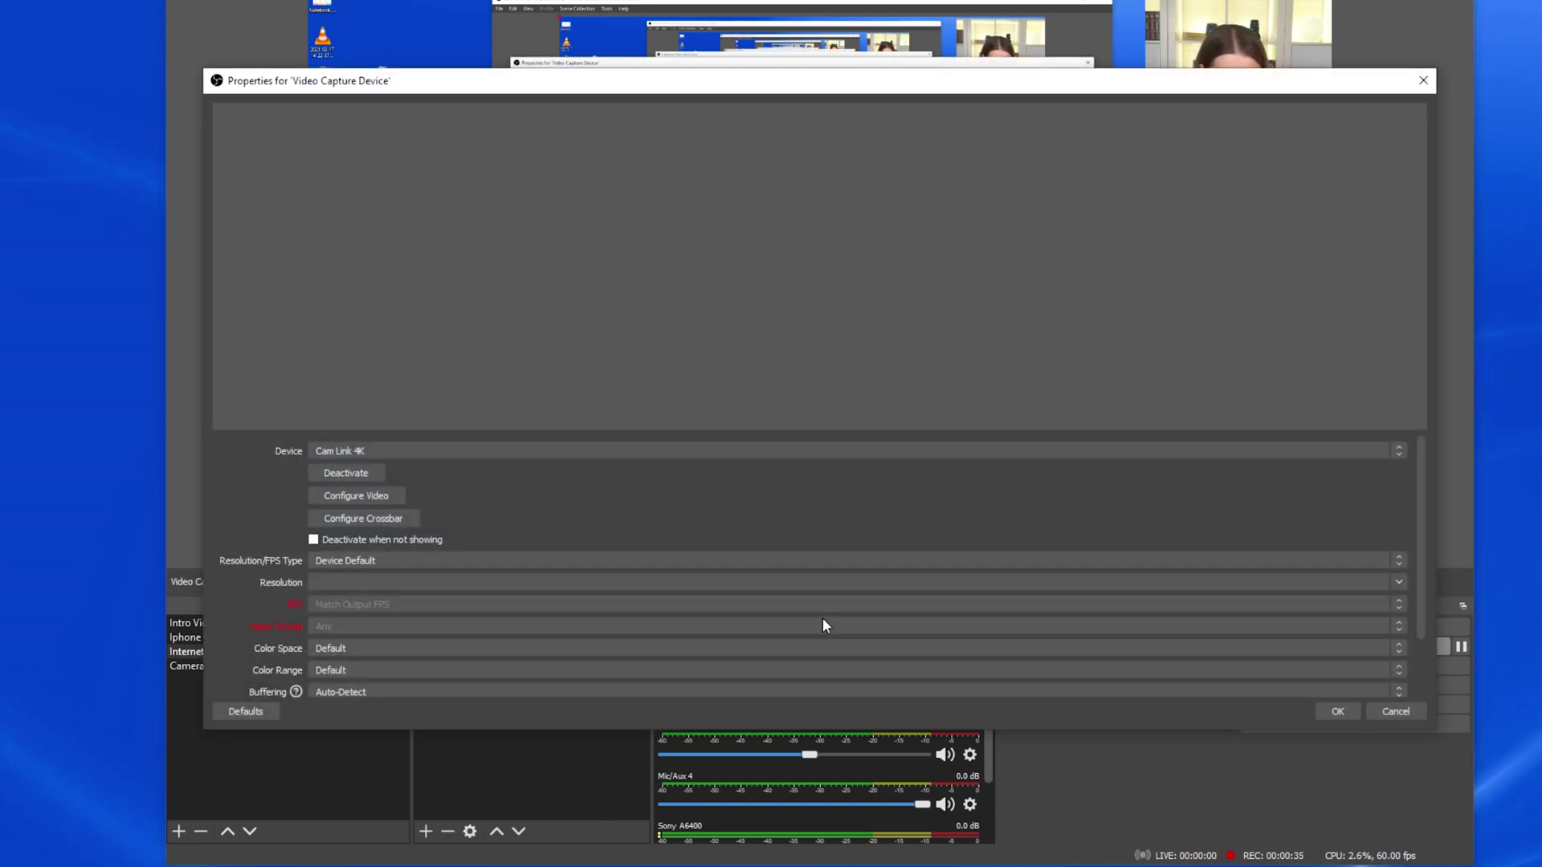
Change the source's device from Cam Link 4K to EpocCam Camera and confirm
{"action": "left_click", "coordinate": [455, 455]}
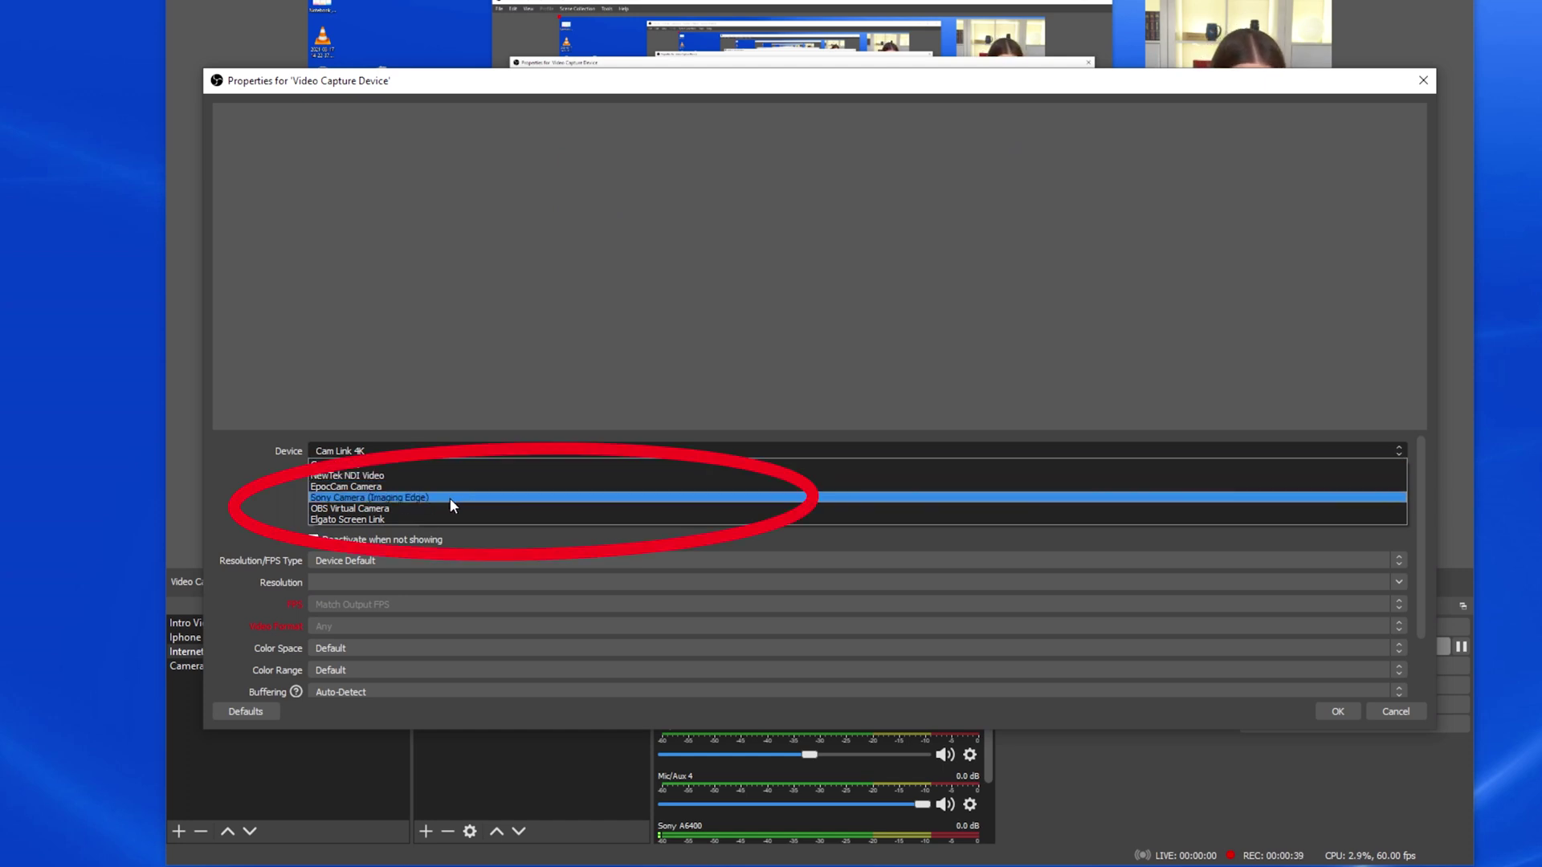
{"action": "left_click", "coordinate": [445, 487]}
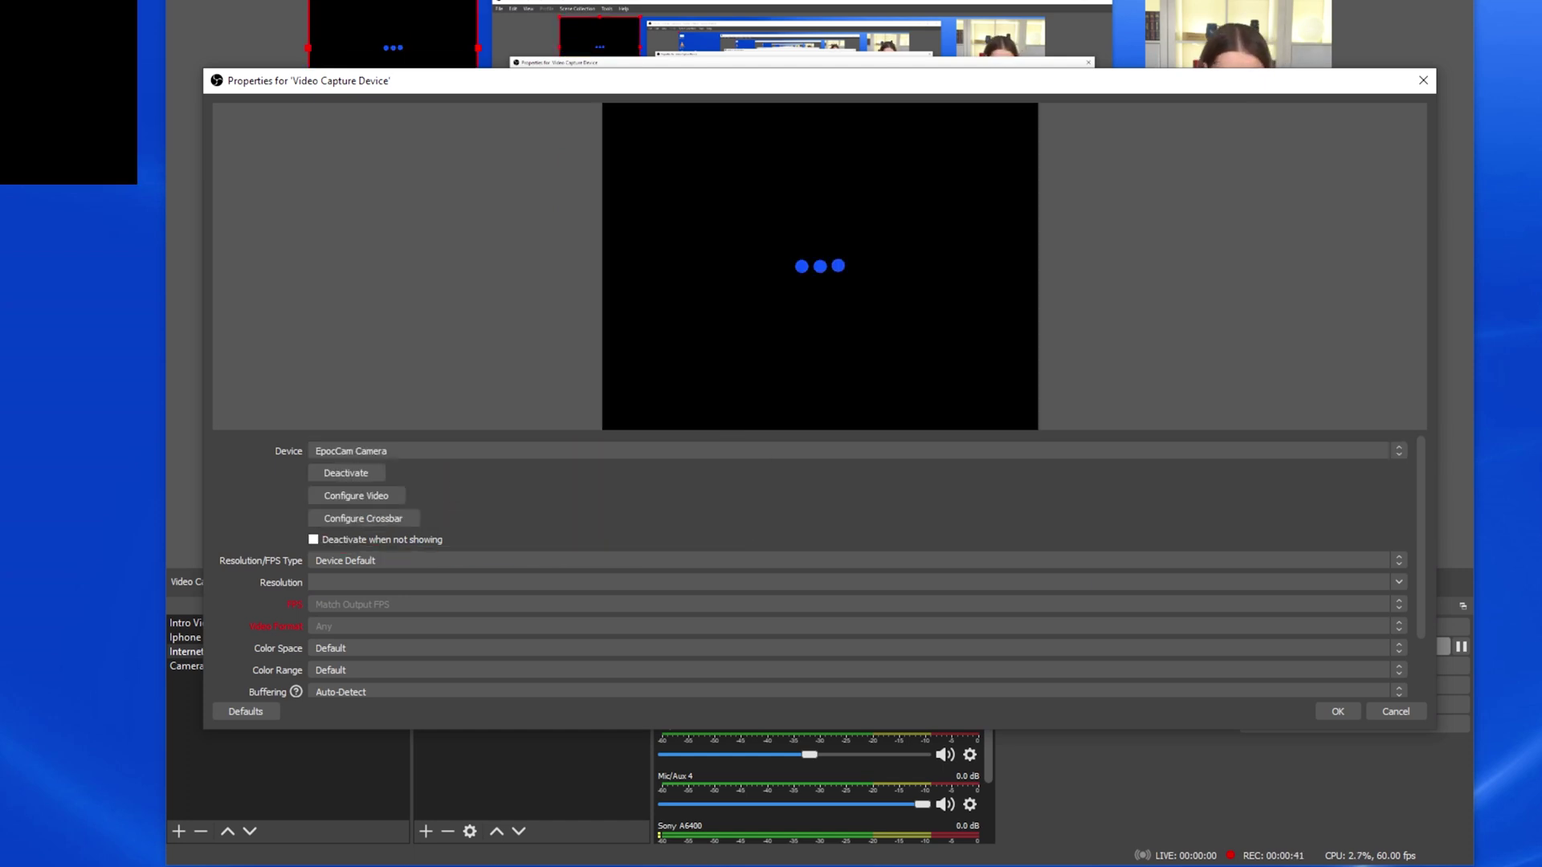
{"action": "left_click", "coordinate": [1338, 712]}
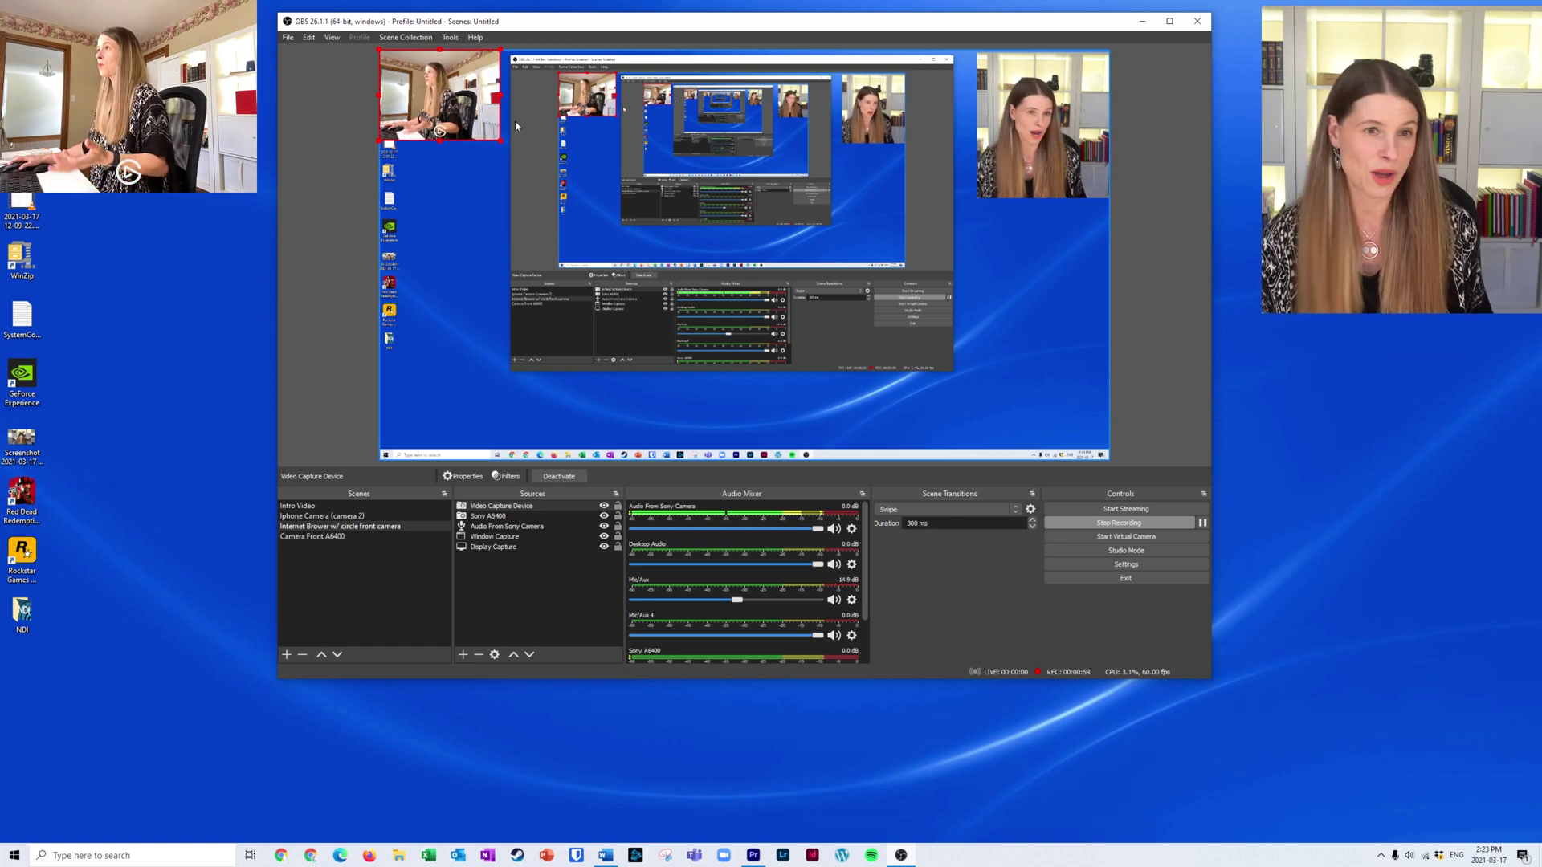
Drag the camera source's corner handle to enlarge the phone feed in the preview
{"action": "left_click_drag", "start_coordinate": [500, 140], "coordinate": [759, 335]}
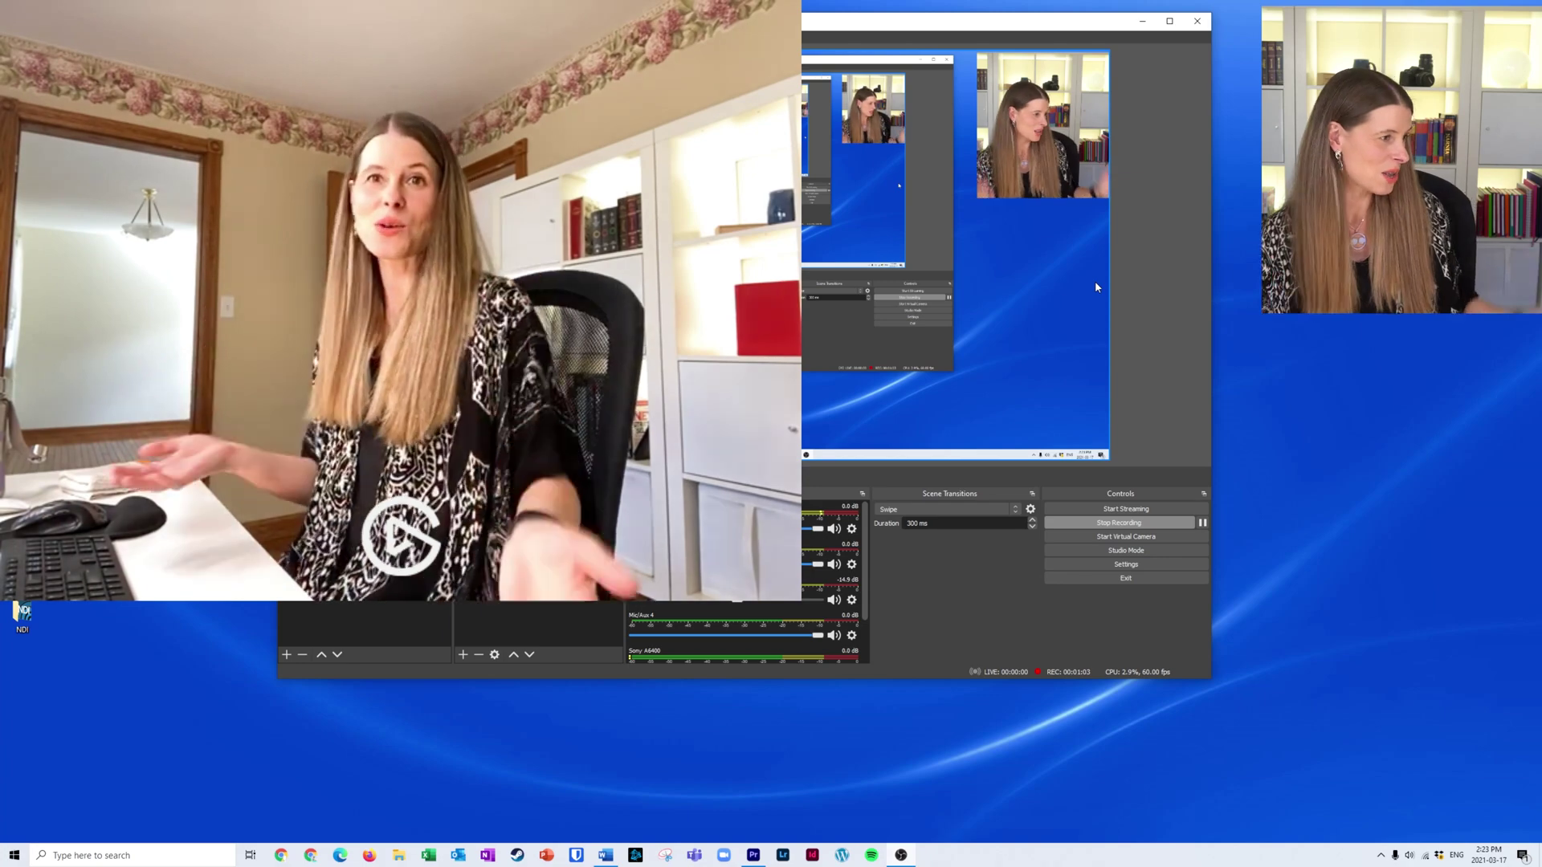